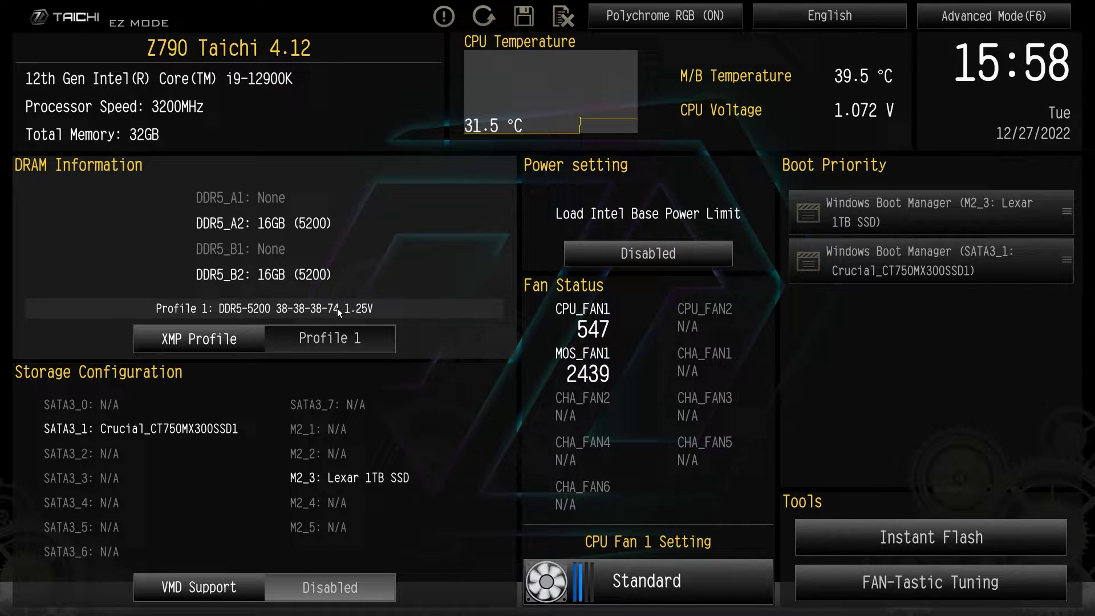
# Step: Toggle XMP to Auto and back to Profile 1, then drag the Crucial SSD to the top of boot order
pyautogui.click(337, 340)
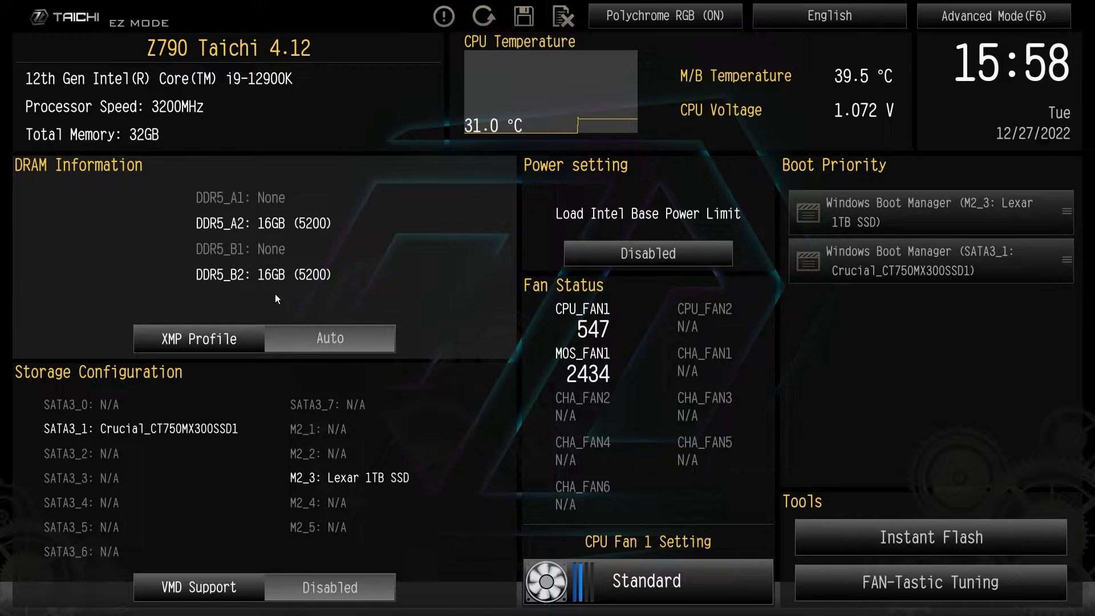
pyautogui.click(338, 340)
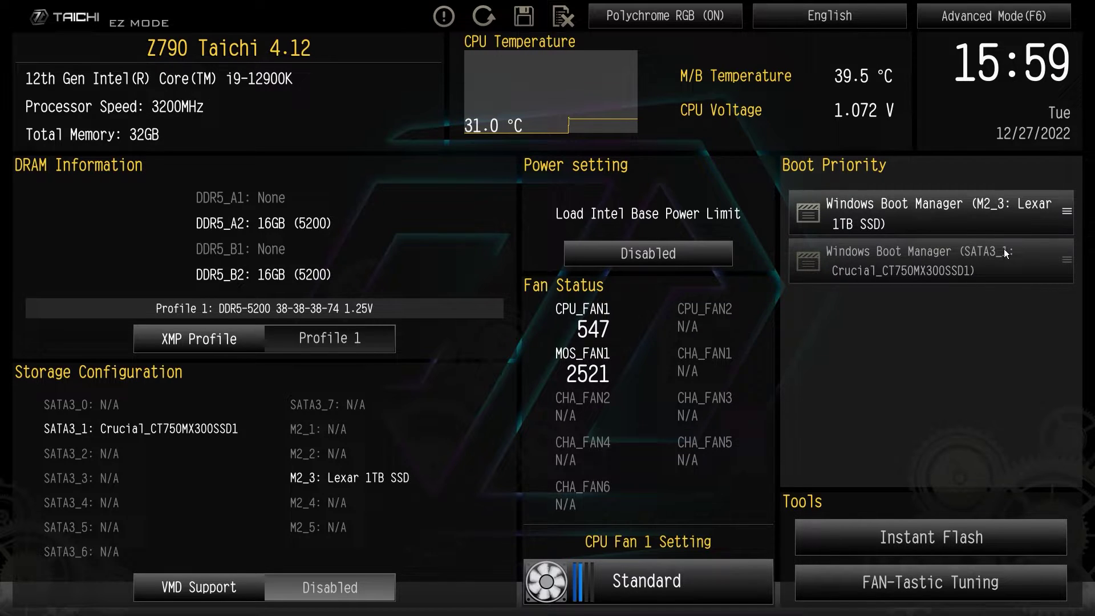
pyautogui.moveTo(1061, 255); pyautogui.dragTo(1063, 225)
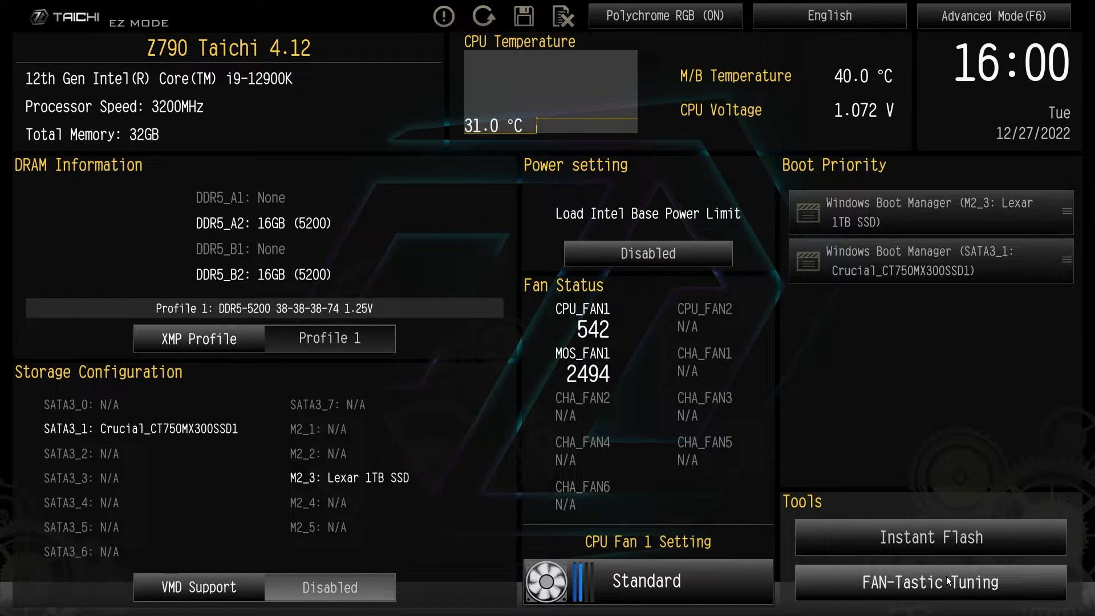
# Step: Open the FAN-Tastic Tuning fan curve editor, then exit back to the EZ Mode overview
pyautogui.click(961, 583)
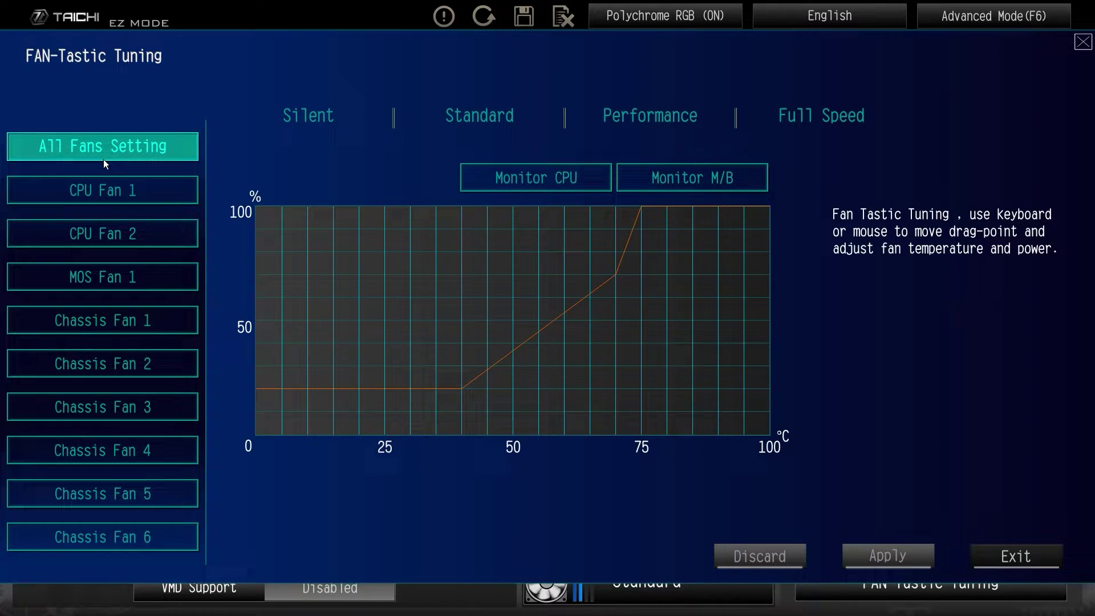
pyautogui.press('Escape')
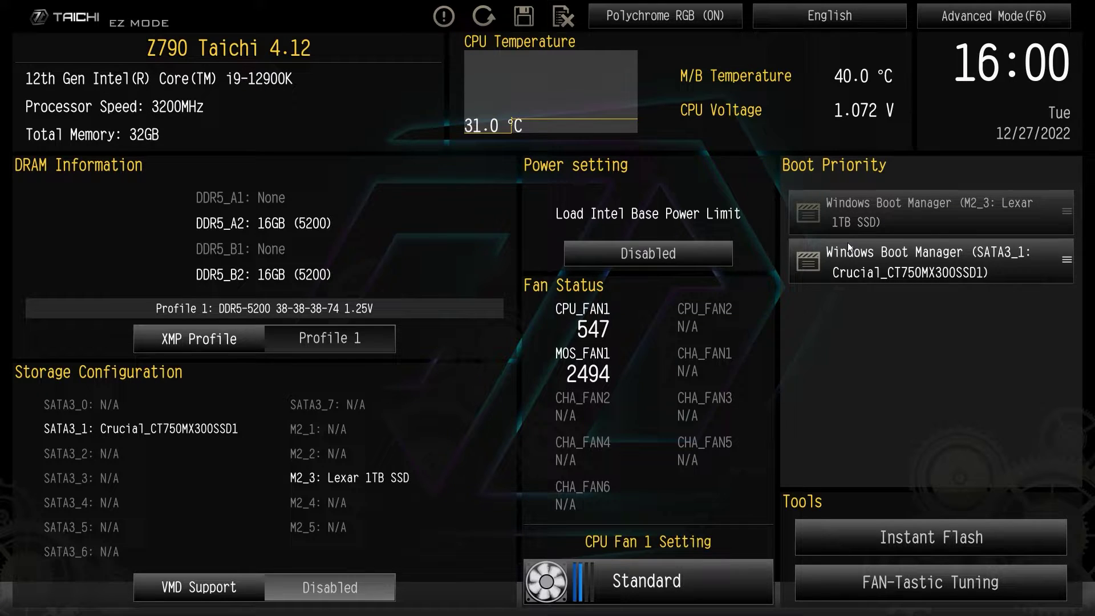
# Step: Switch to Advanced Mode, glance at My Favorite, then return to the Main page
pyautogui.click(979, 15)
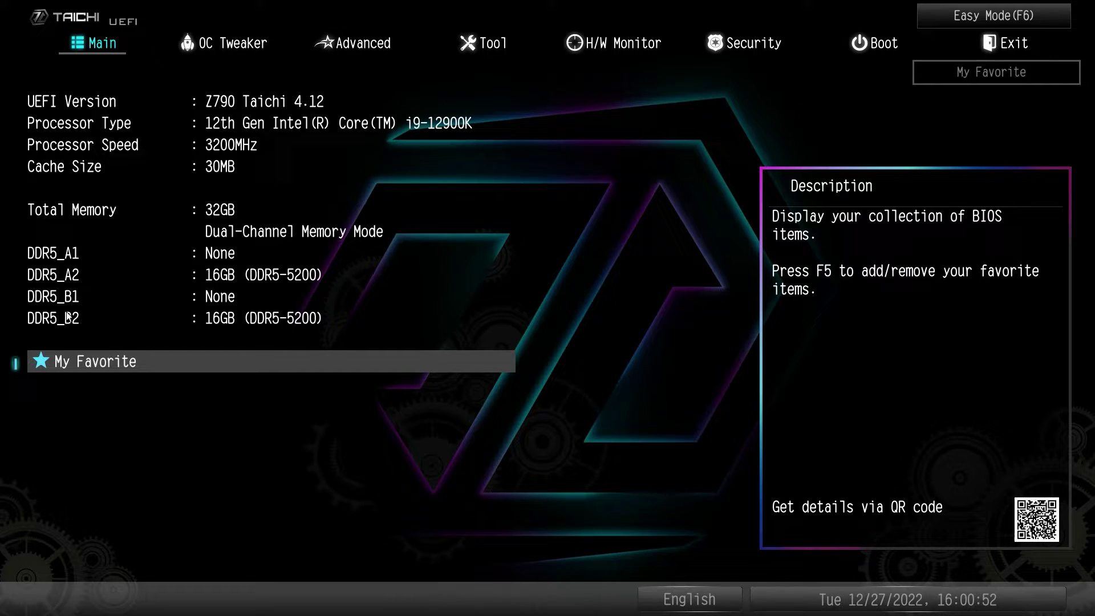
pyautogui.click(91, 368)
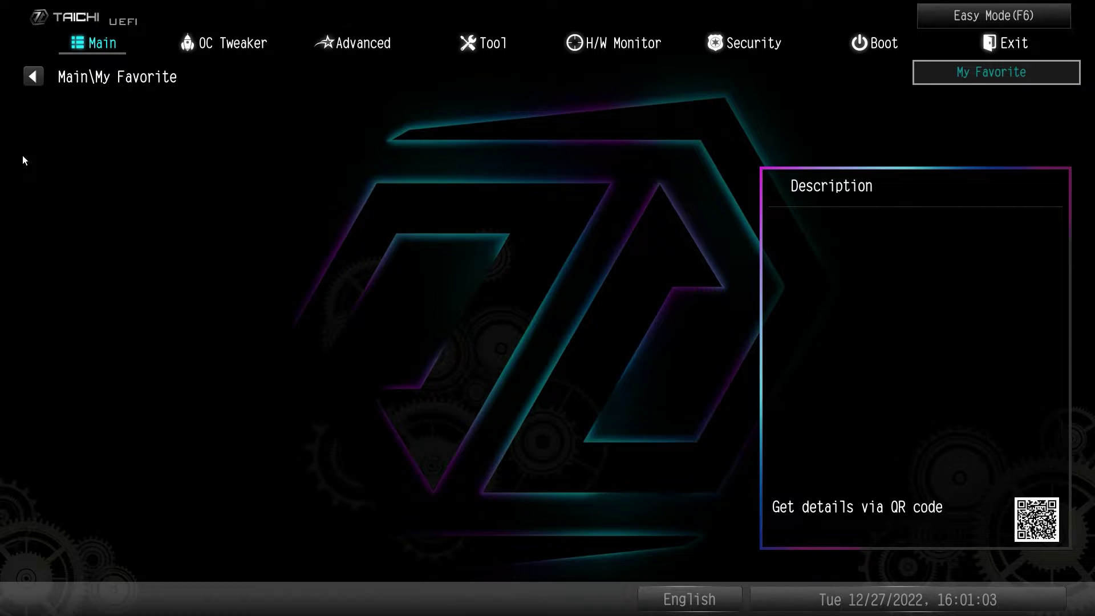
pyautogui.click(28, 76)
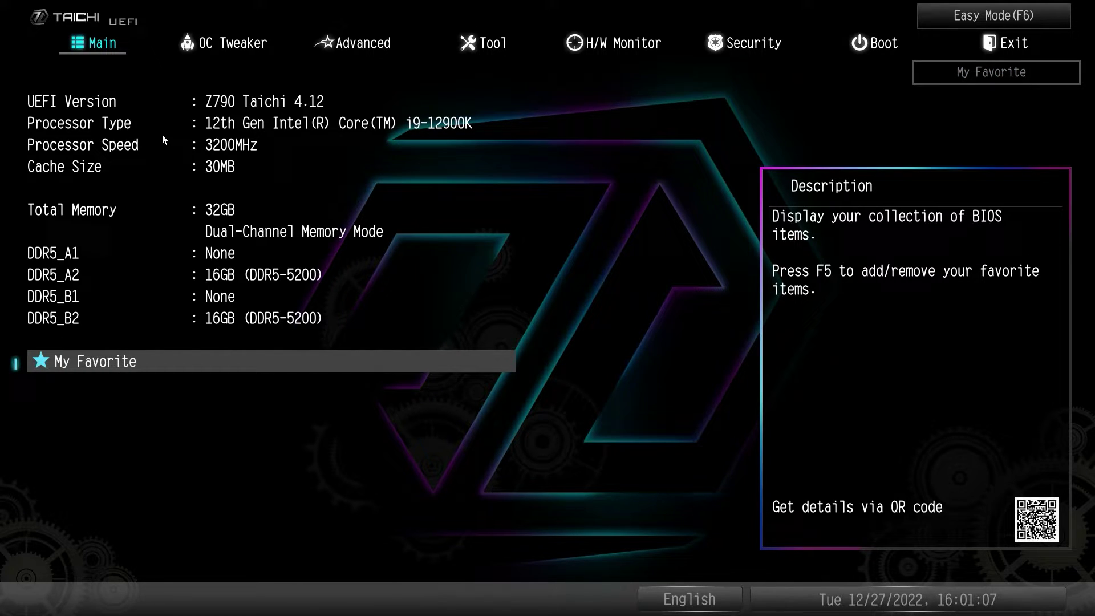
# Step: Open OC Tweaker, scroll through its CPU Configuration settings, and return to the OC Tweaker page
pyautogui.click(211, 45)
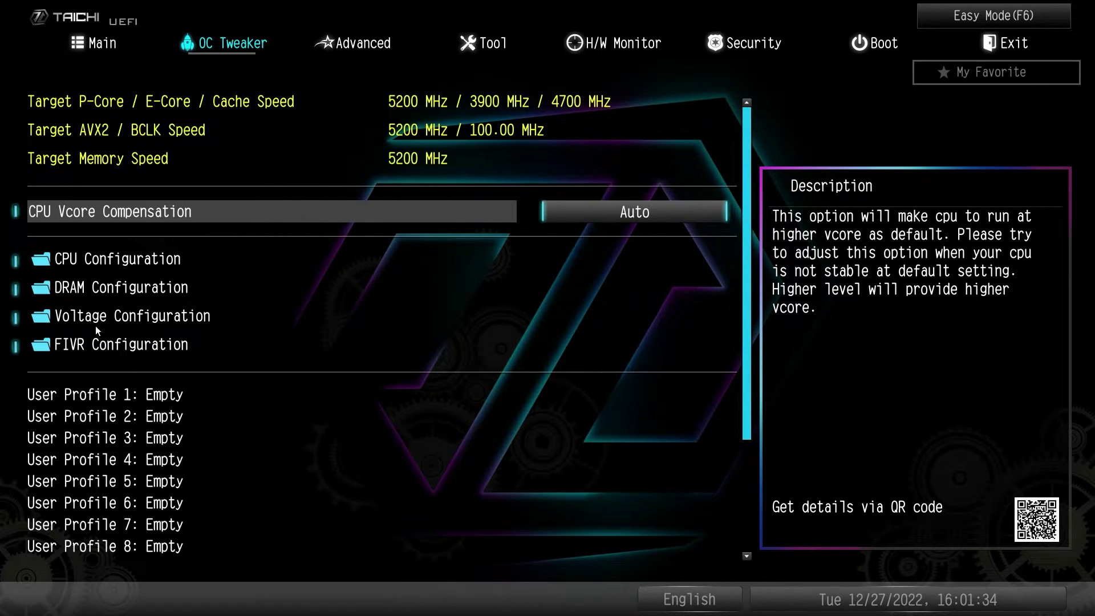
pyautogui.click(106, 265)
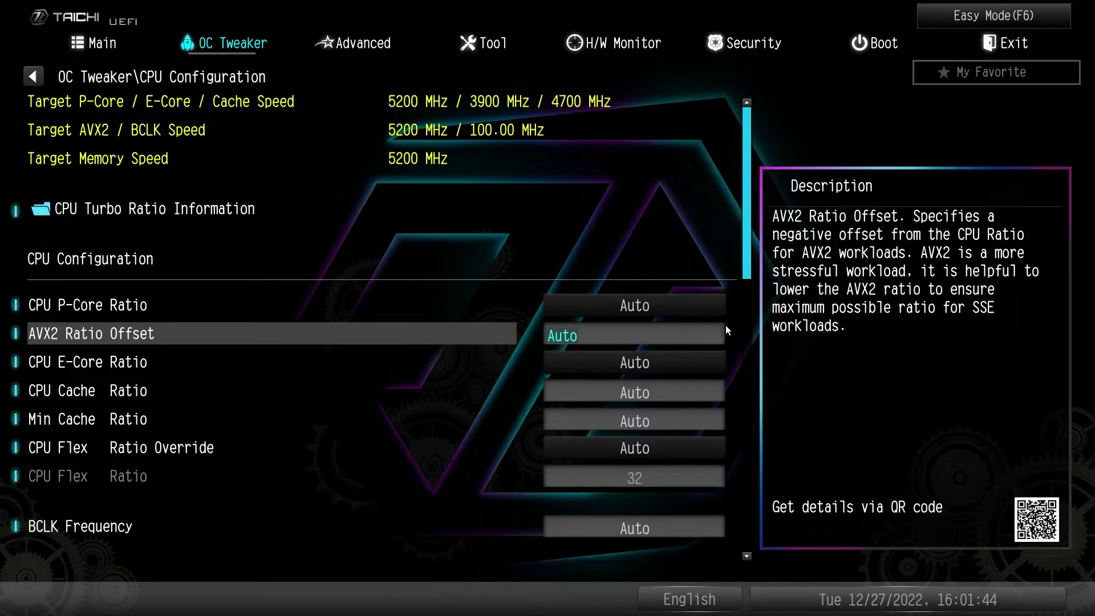
pyautogui.scroll(-5, 715, 525)
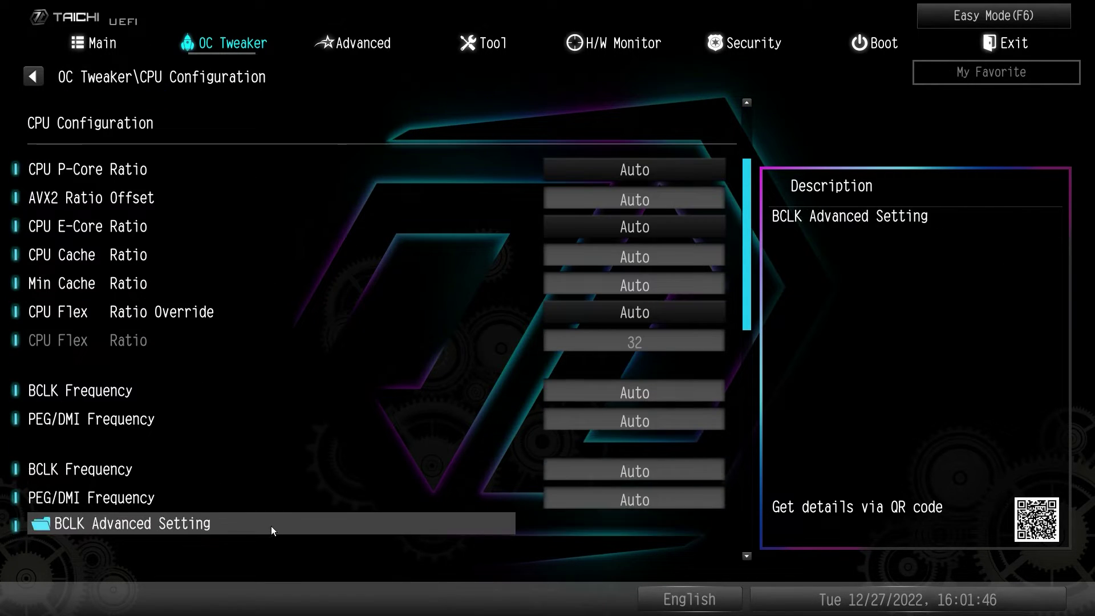
pyautogui.scroll(-5, 714, 533)
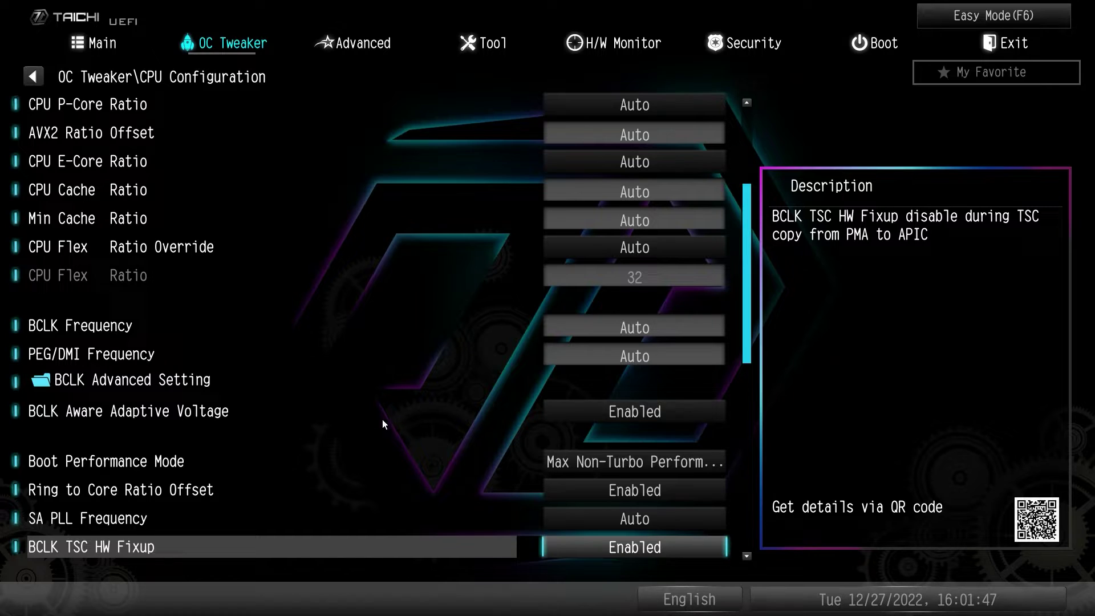
pyautogui.scroll(-10, 713, 545)
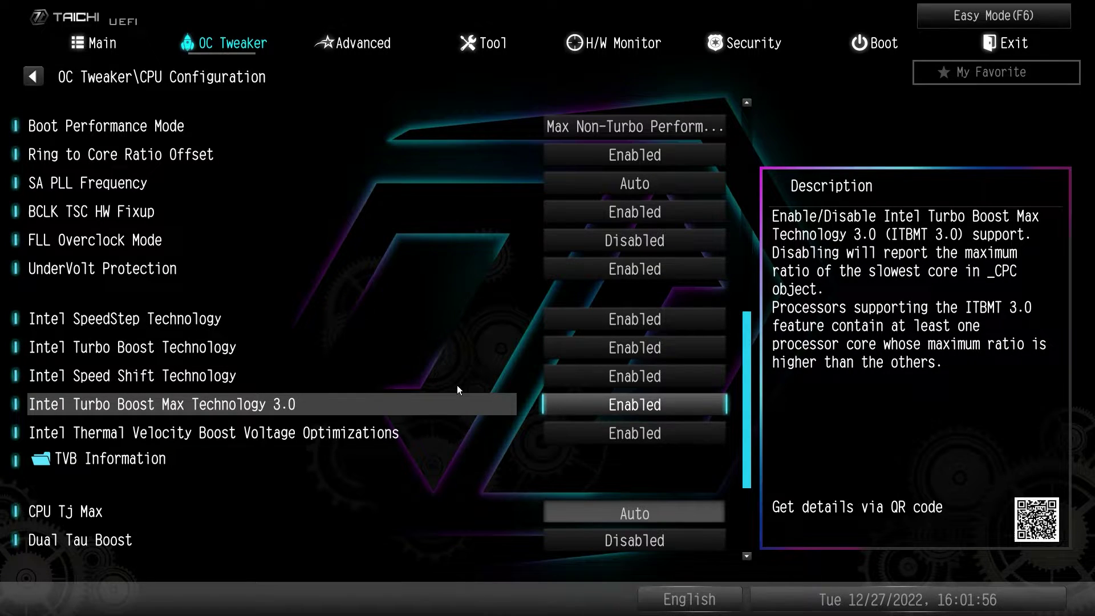
pyautogui.scroll(-6, 712, 537)
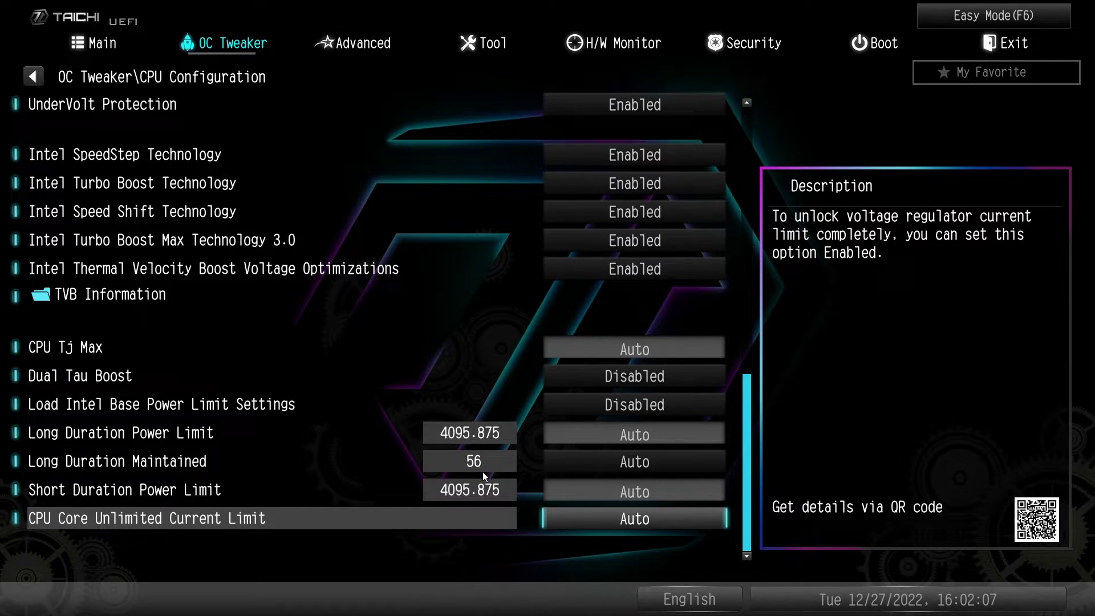
pyautogui.scroll(12, 715, 106)
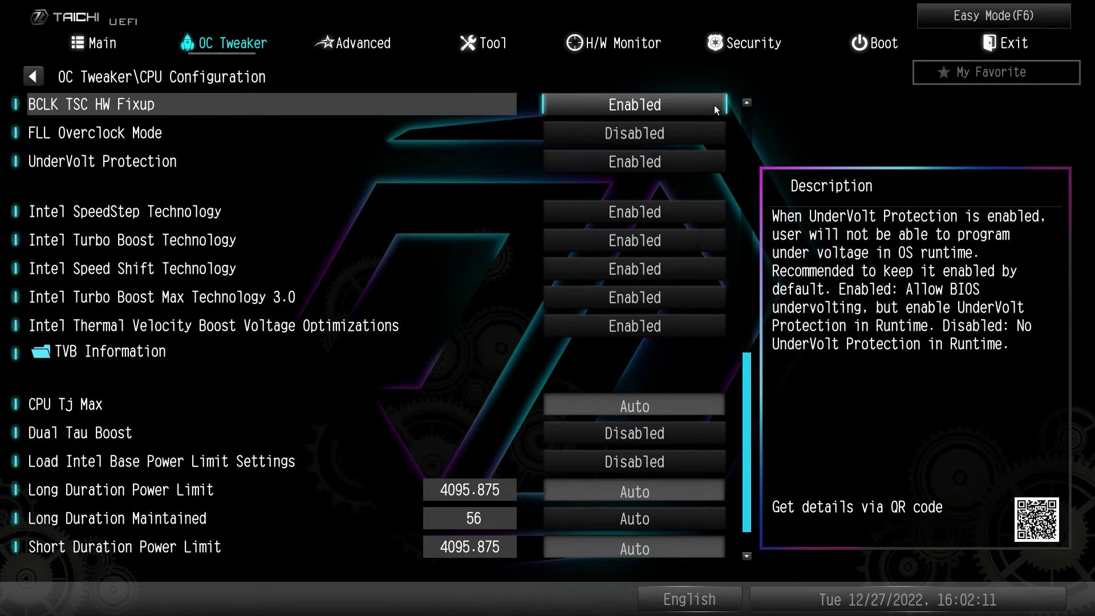
pyautogui.scroll(2, 717, 106)
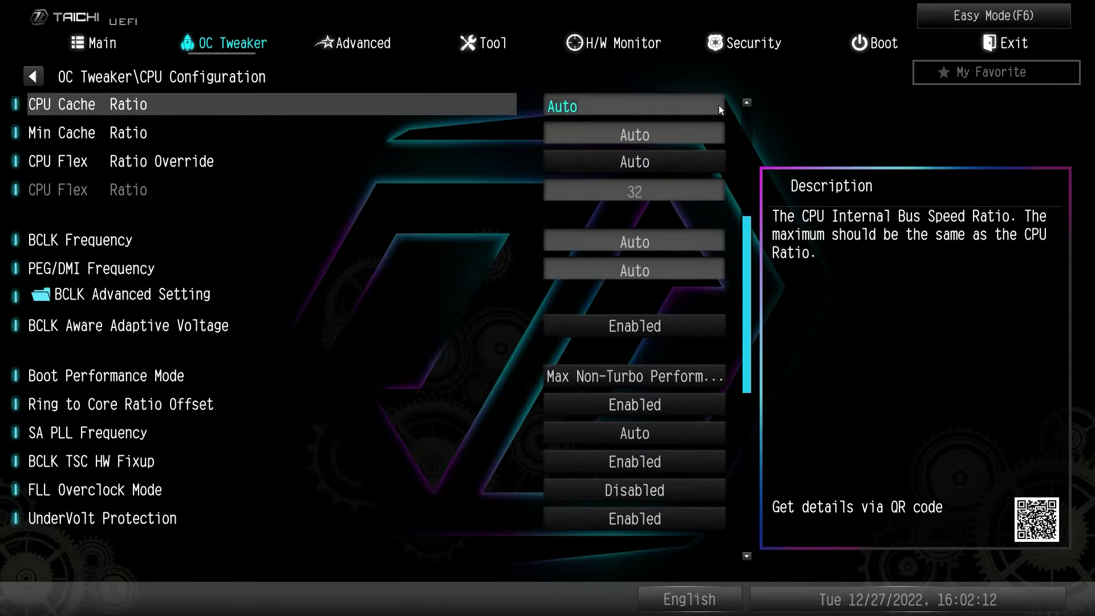
pyautogui.press('Escape')
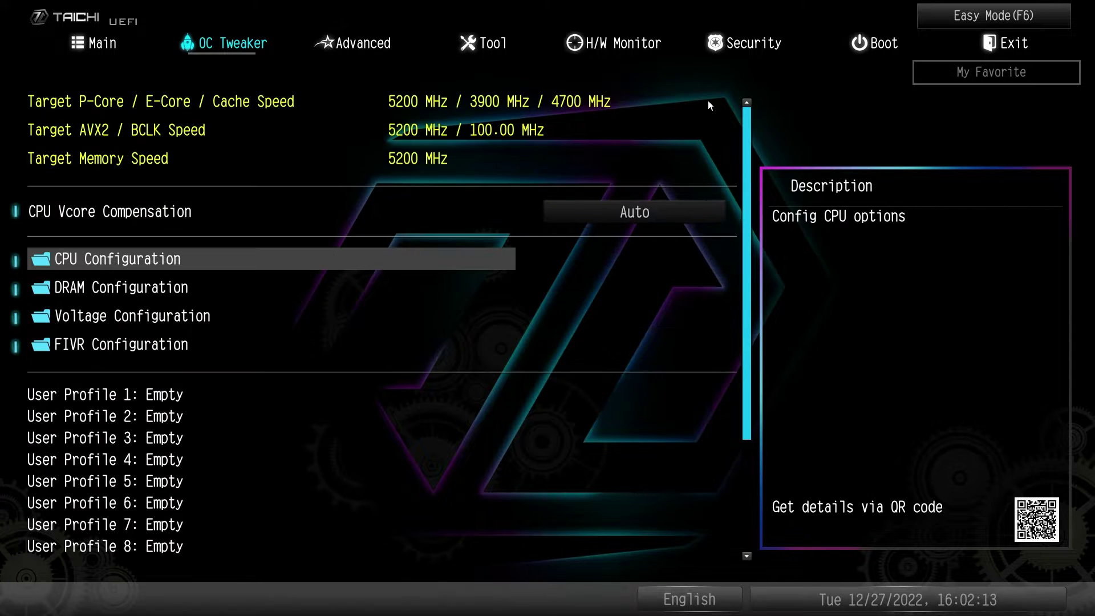
# Step: Open DRAM Configuration and view the memory module's SPD and XMP information
pyautogui.click(119, 288)
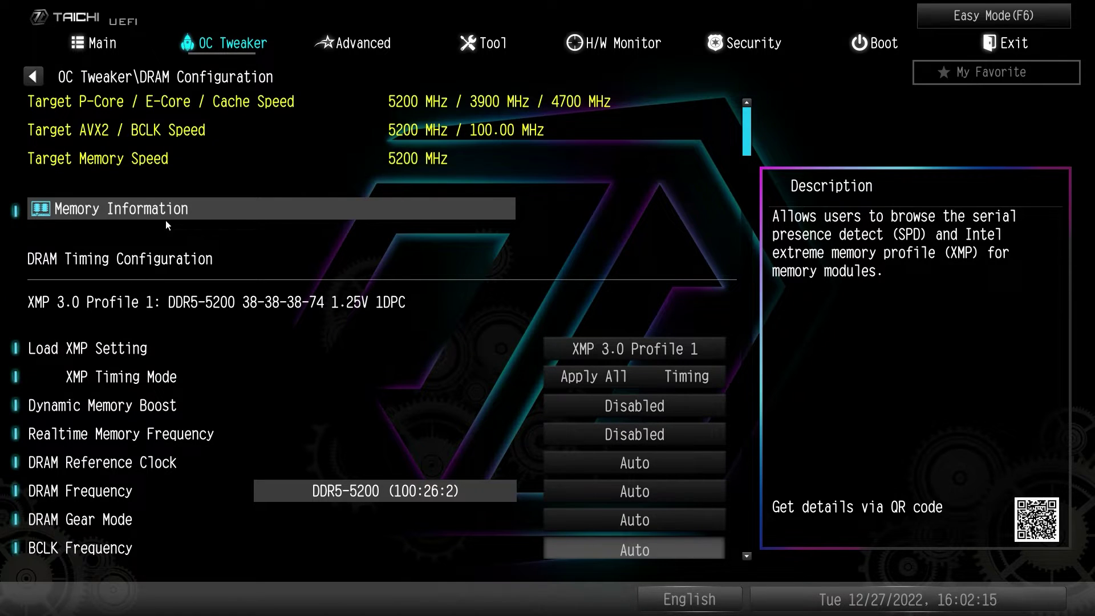
pyautogui.click(130, 209)
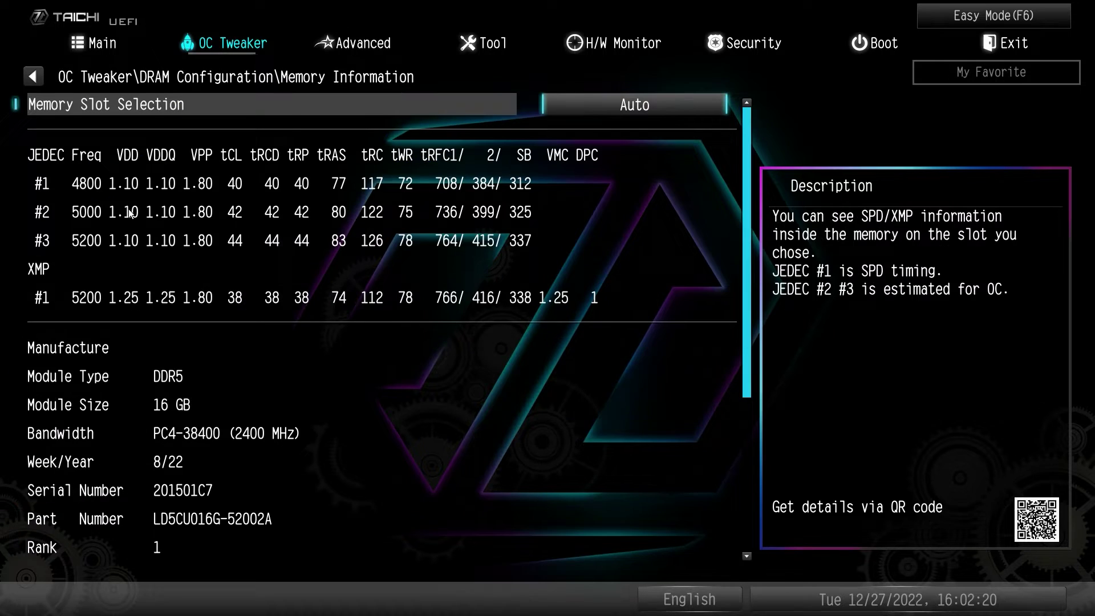
pyautogui.scroll(-3, 139, 201)
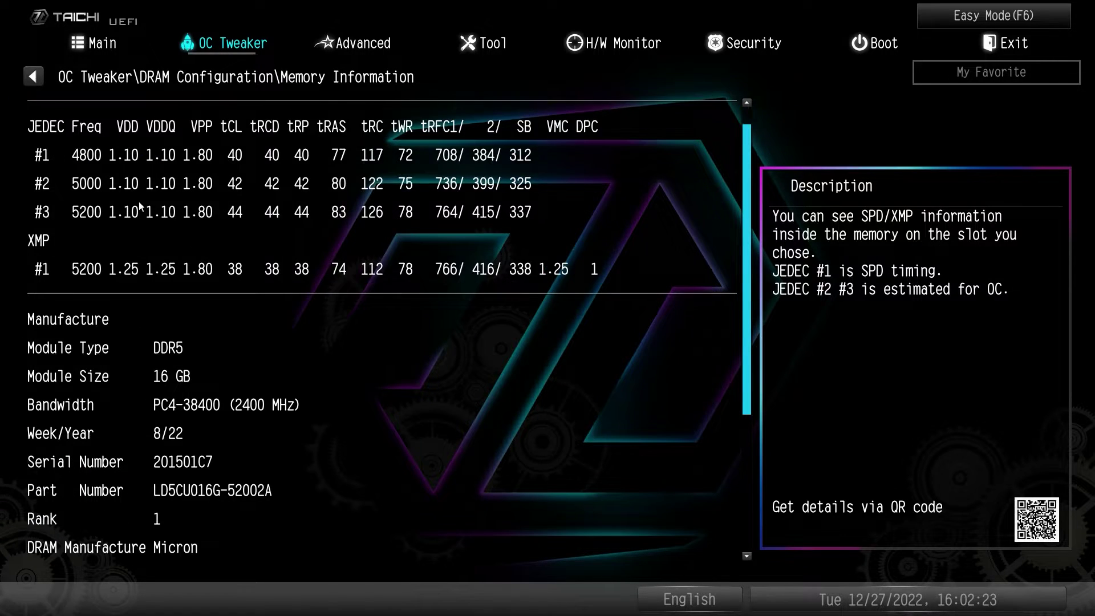
pyautogui.scroll(-2, 140, 198)
pyautogui.scroll(5, 145, 198)
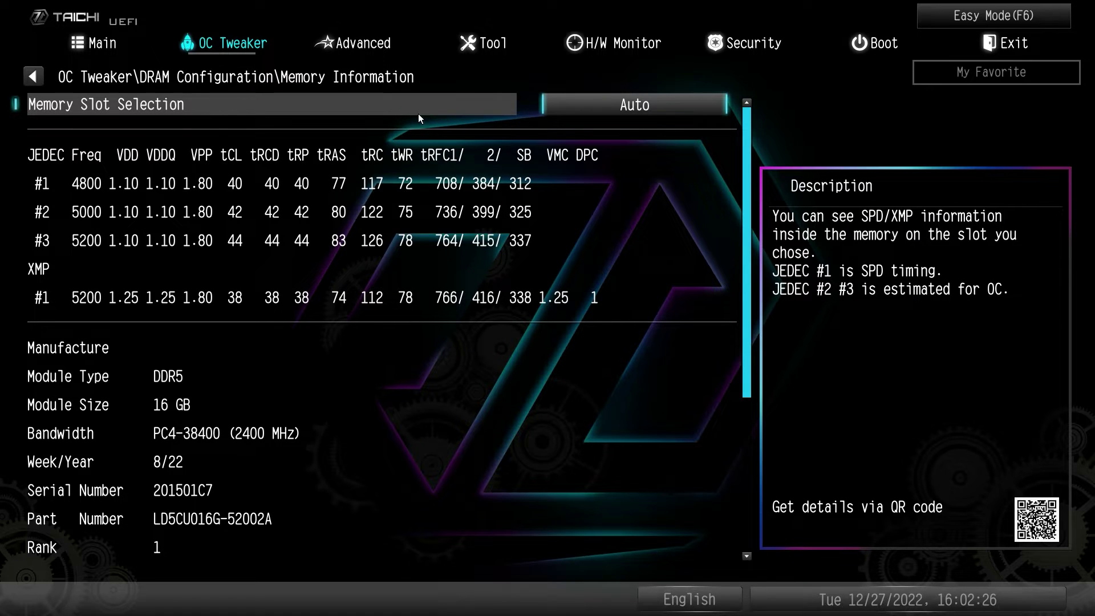
pyautogui.press('Escape')
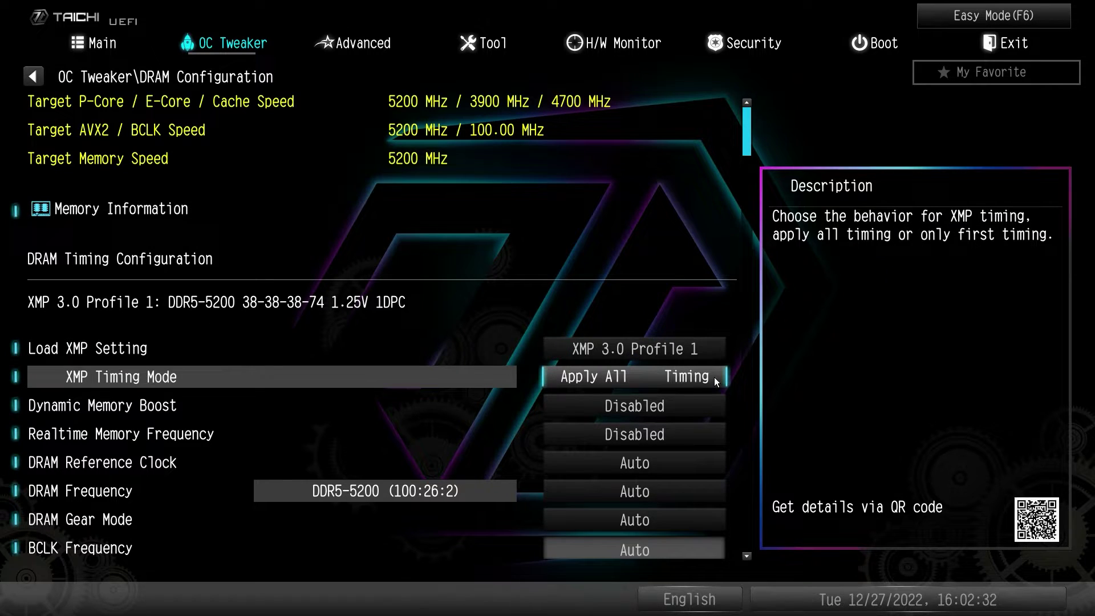
# Step: Keep XMP 3.0 Profile 1 loaded, scroll through the DRAM timings, and return to OC Tweaker
pyautogui.click(663, 349)
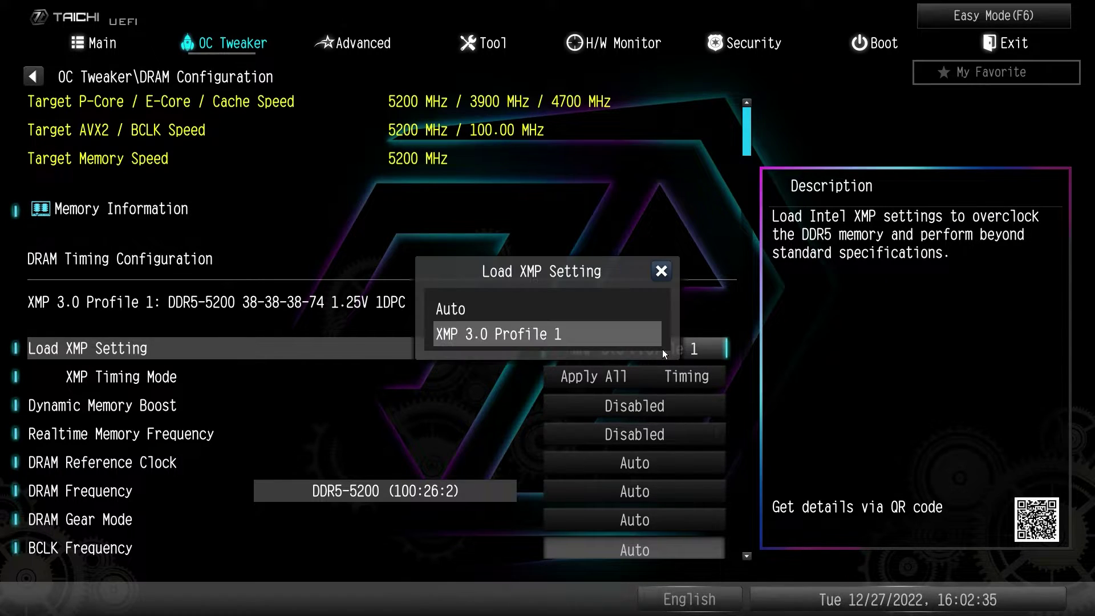
pyautogui.click(542, 337)
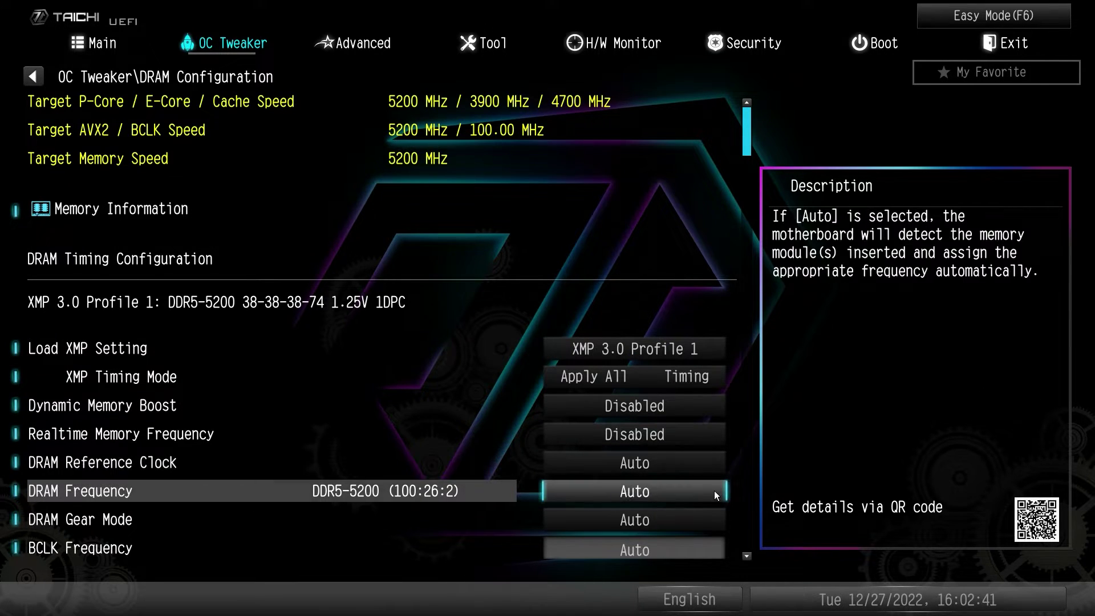
pyautogui.scroll(-5, 704, 520)
pyautogui.scroll(-4, 702, 545)
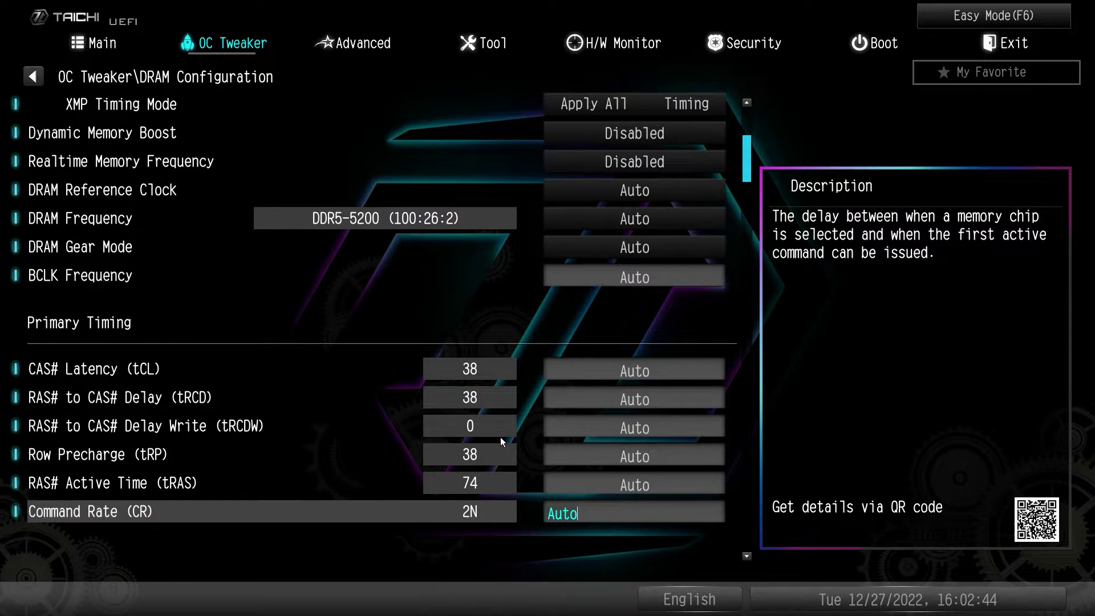
pyautogui.scroll(-12, 704, 481)
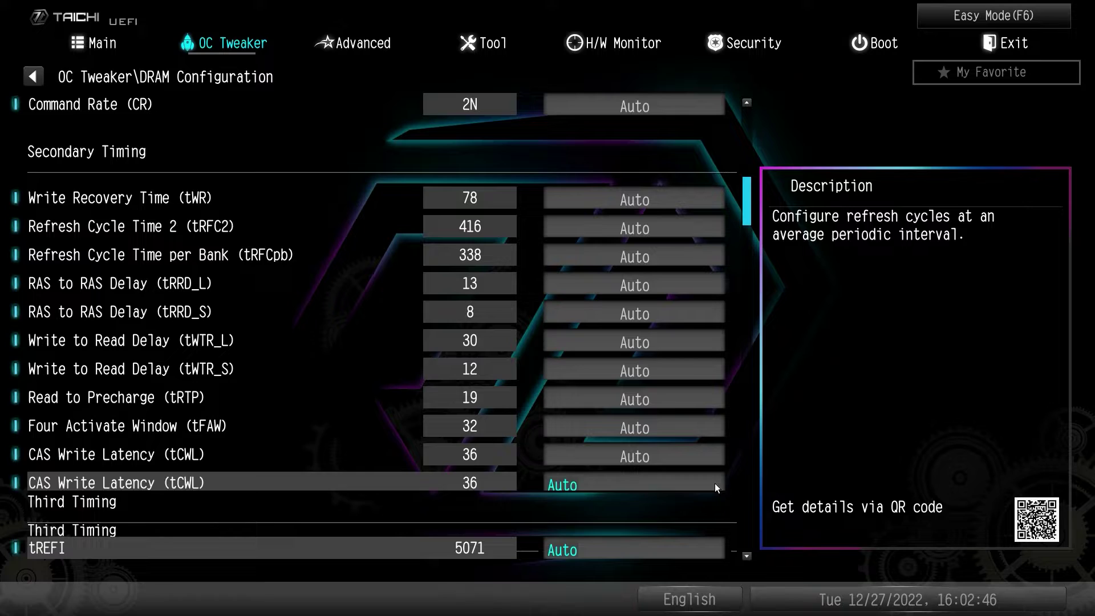
pyautogui.scroll(-15, 715, 485)
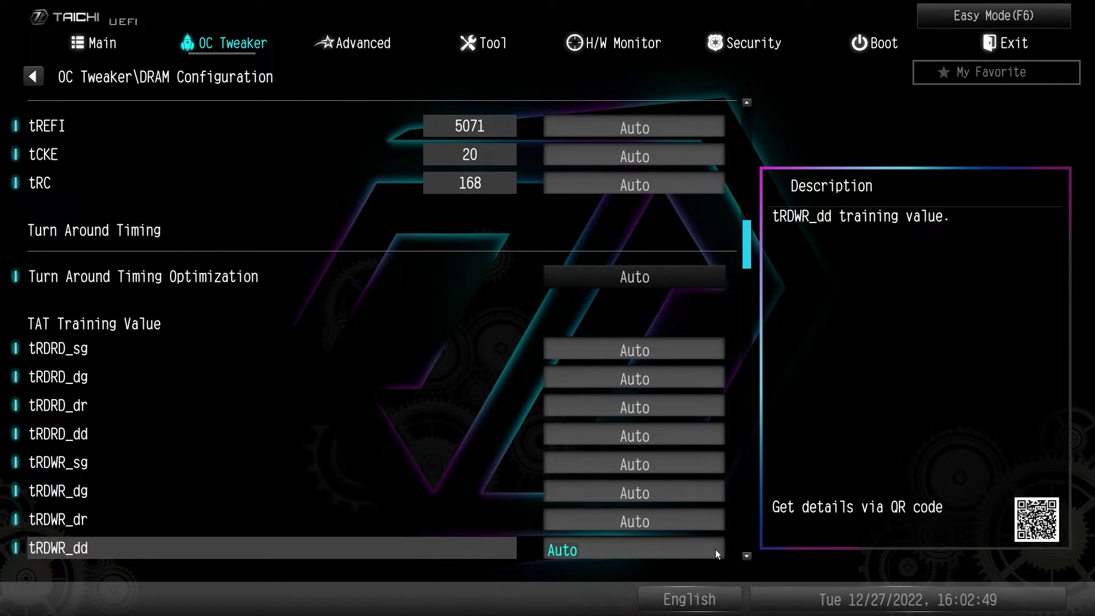
pyautogui.scroll(-20, 715, 549)
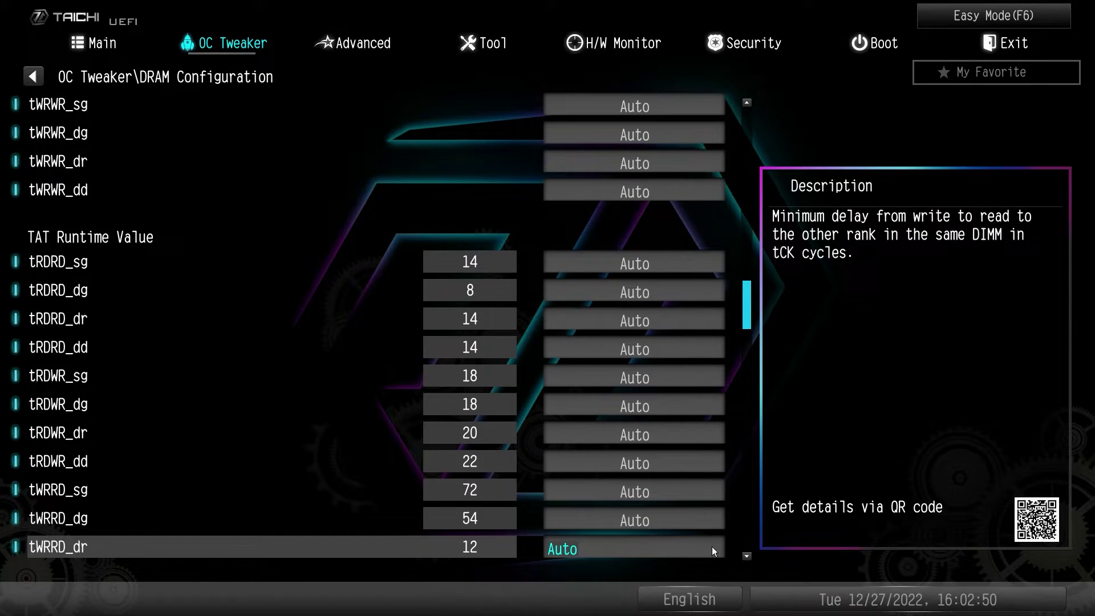
pyautogui.scroll(-15, 711, 549)
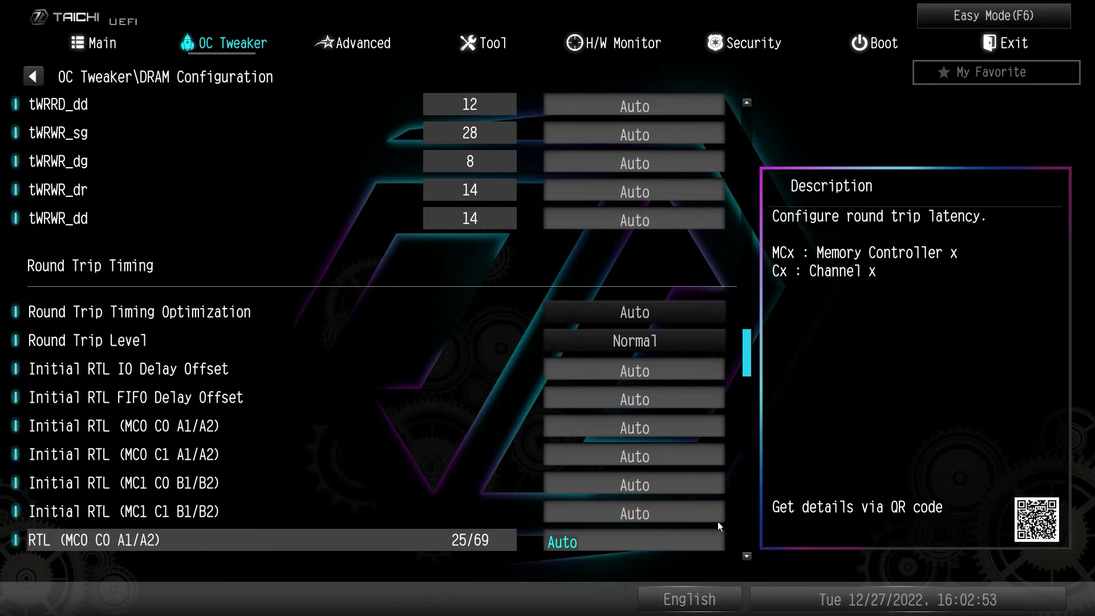
pyautogui.scroll(-3, 718, 521)
pyautogui.moveTo(744, 370); pyautogui.dragTo(763, 541)
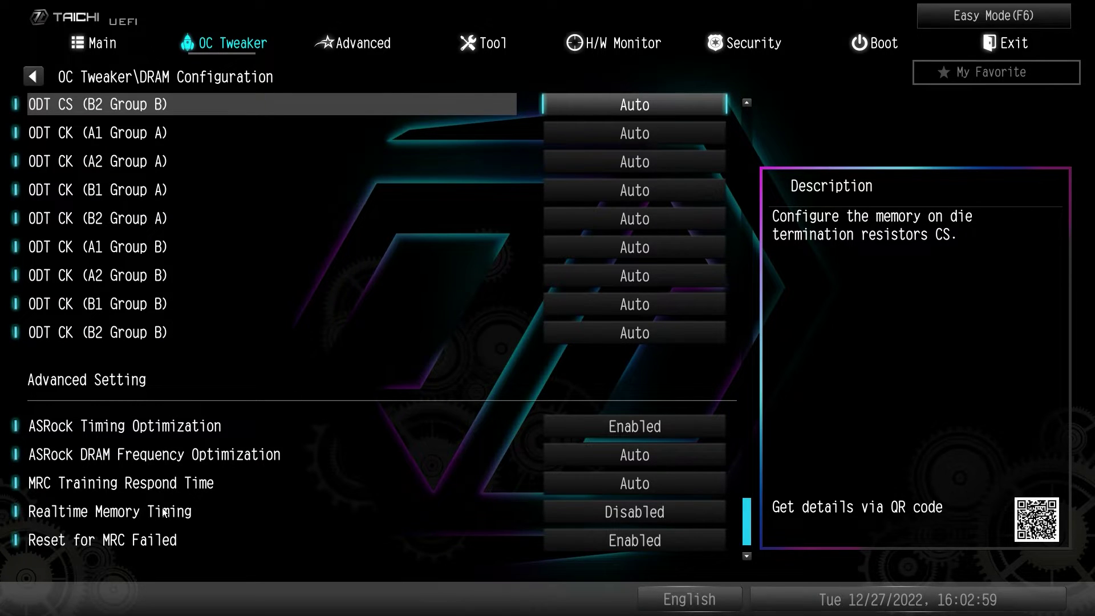
pyautogui.scroll(2, 715, 105)
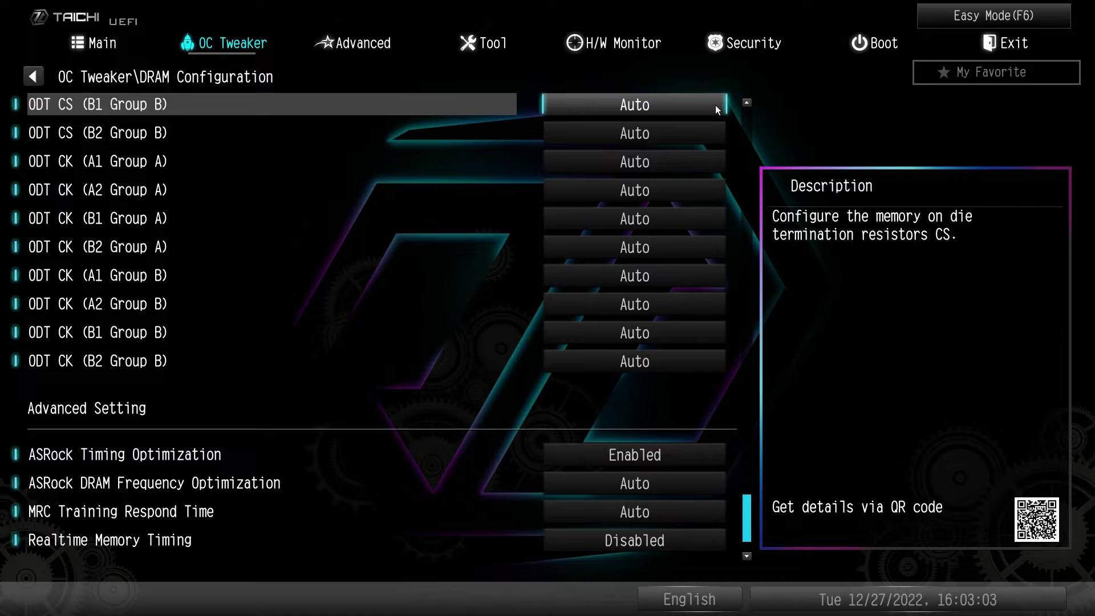
pyautogui.press('Escape')
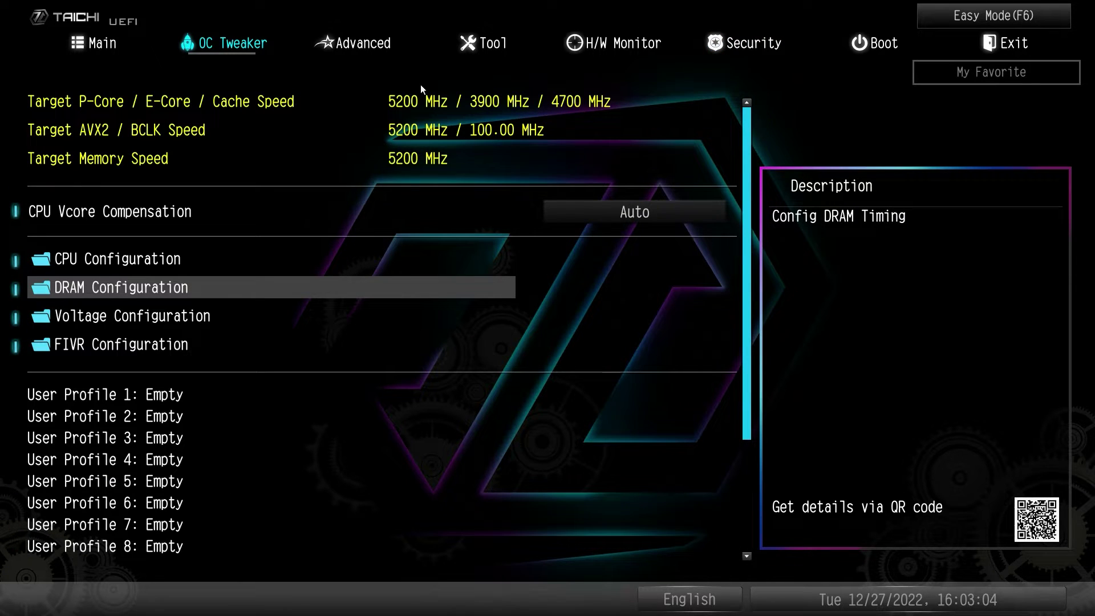
pyautogui.click(87, 316)
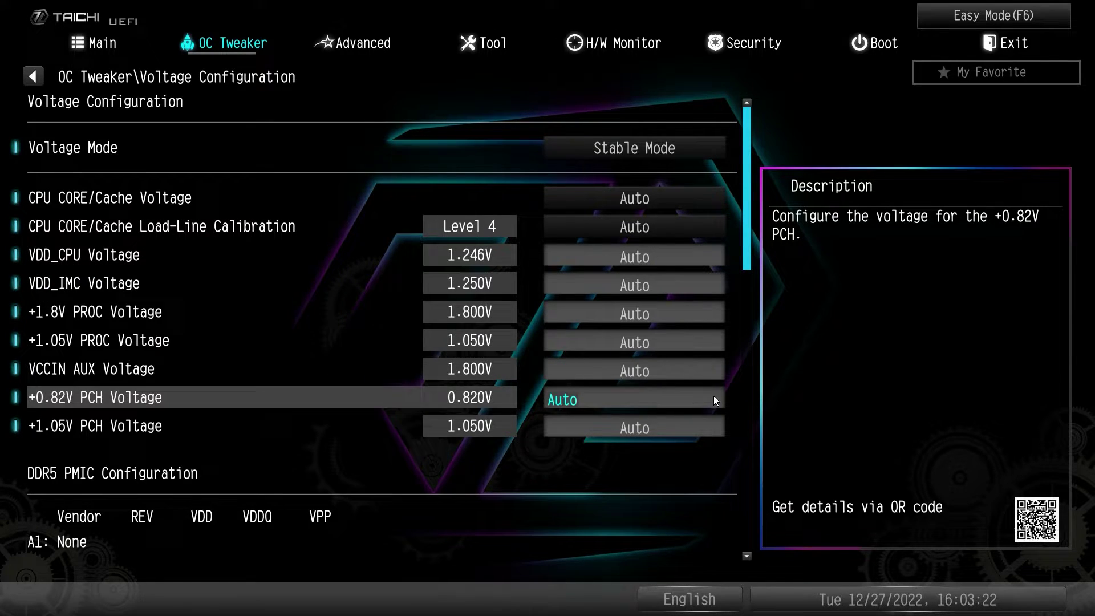
pyautogui.scroll(-1, 714, 422)
pyautogui.scroll(-12, 709, 407)
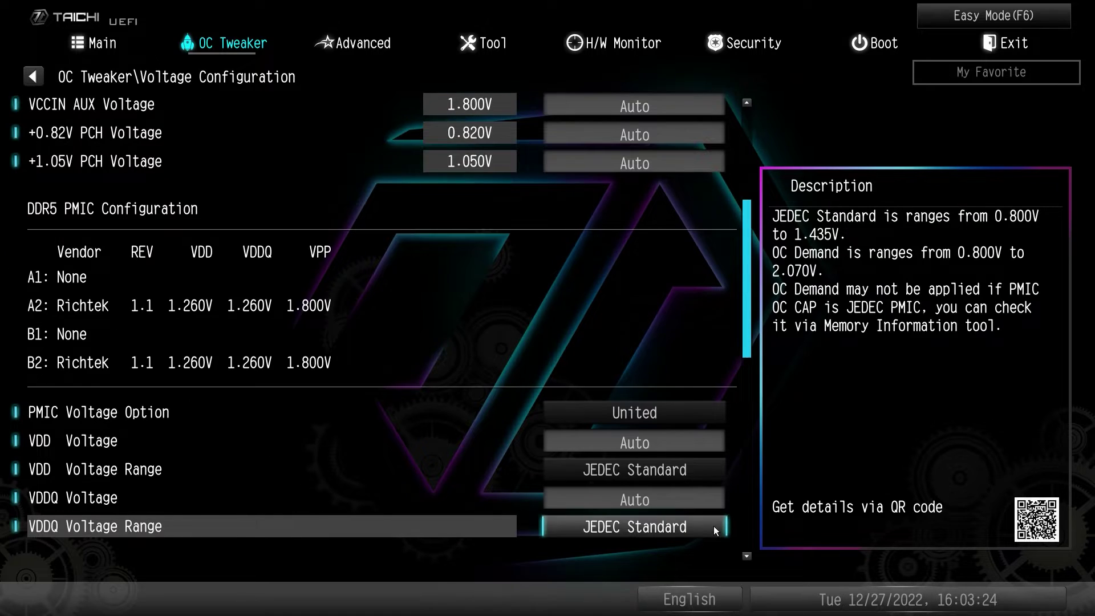
pyautogui.scroll(-10, 712, 530)
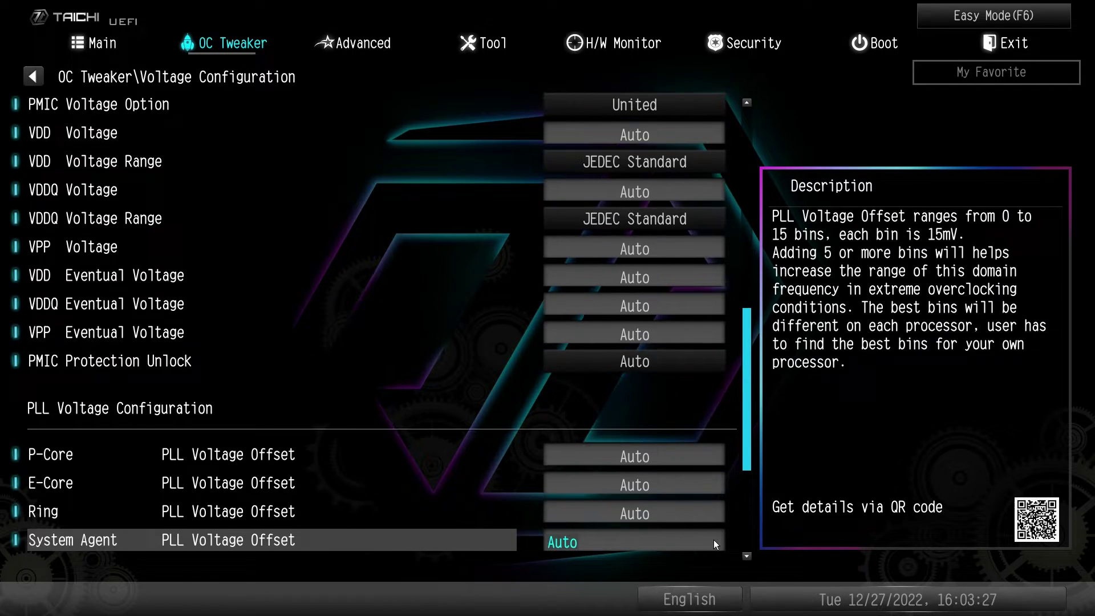
pyautogui.scroll(-6, 655, 538)
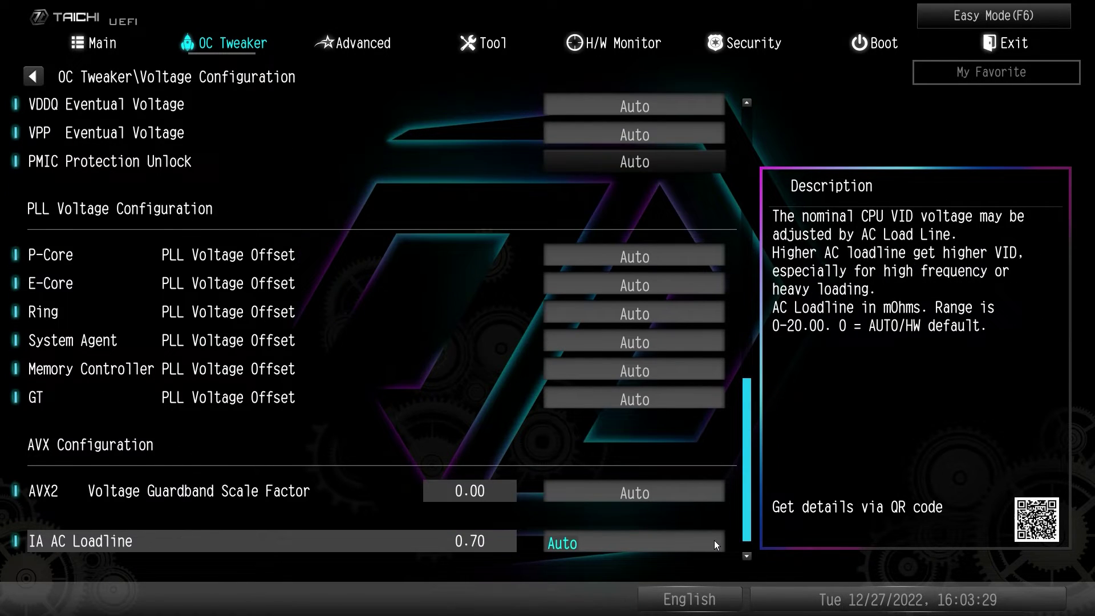
pyautogui.press('Escape')
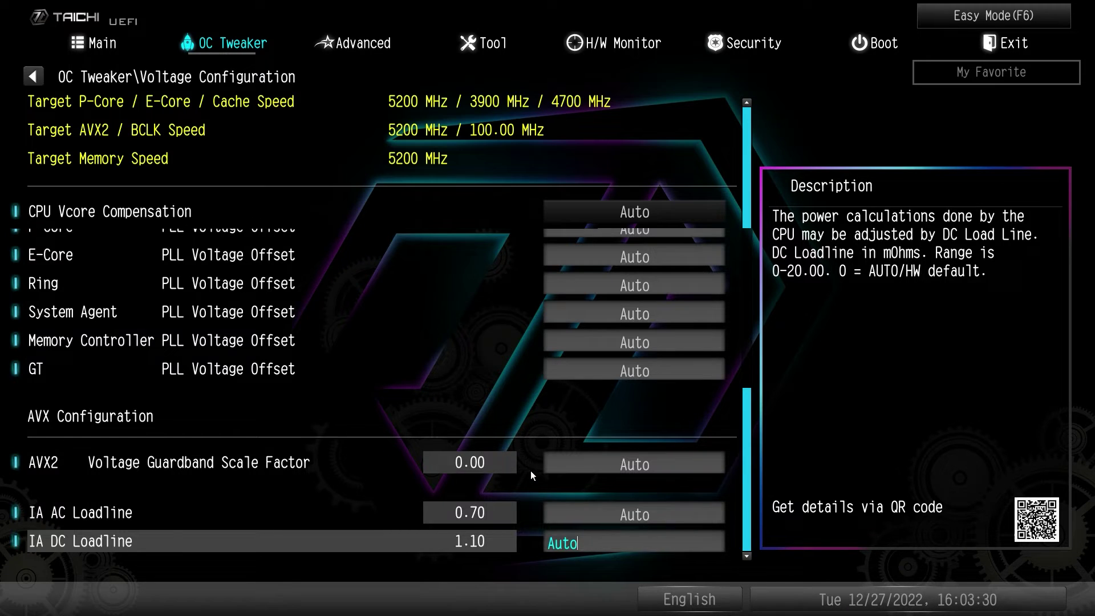
pyautogui.click(99, 346)
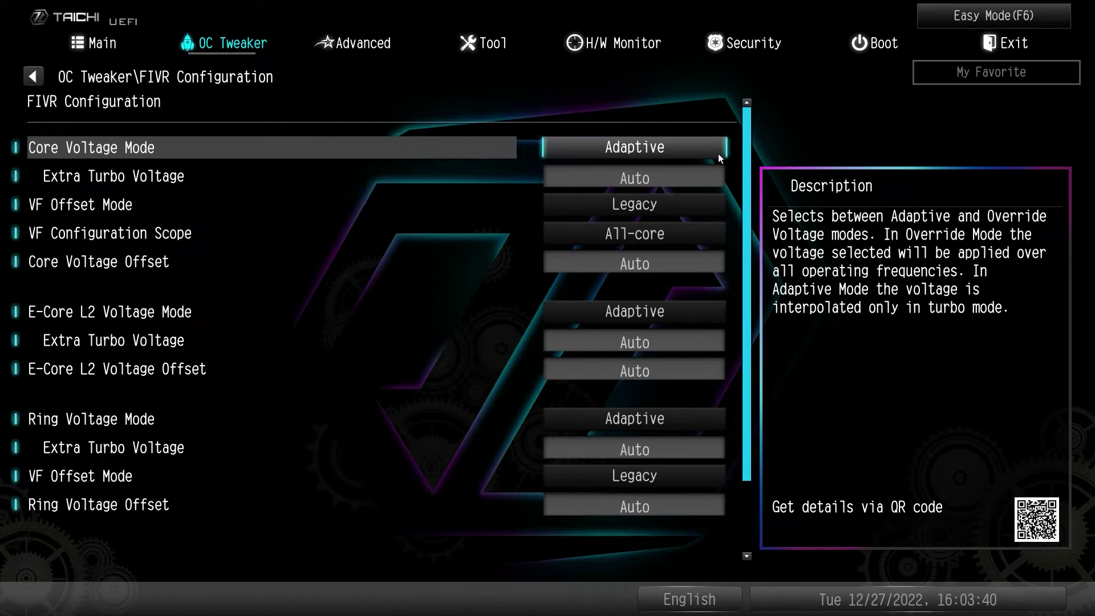
pyautogui.press('Escape')
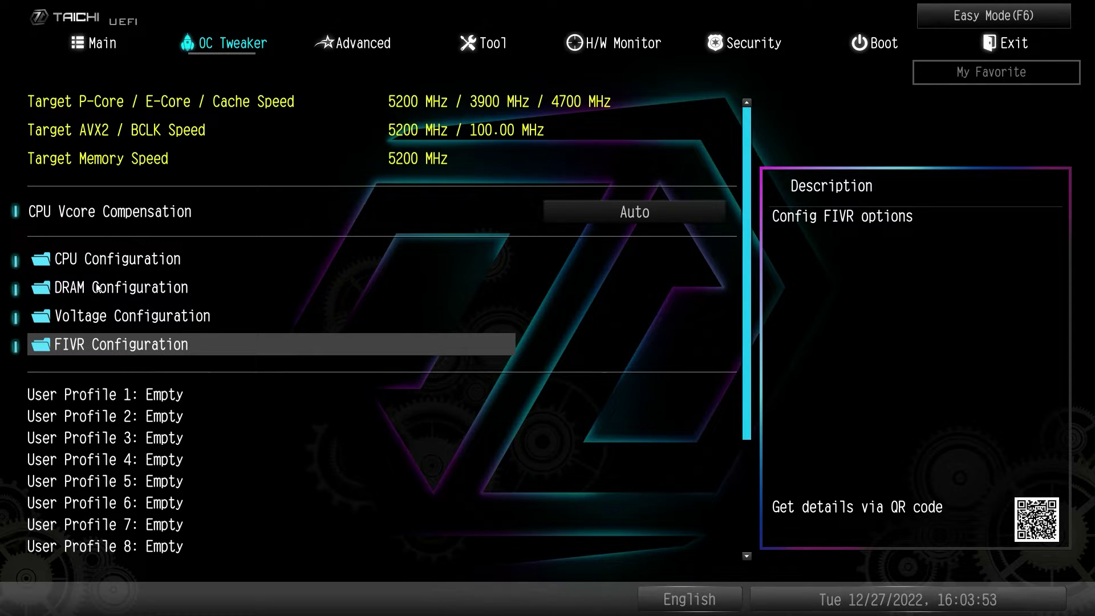
# Step: Open Advanced > CPU Configuration and view the P-core and E-core cache information
pyautogui.click(335, 43)
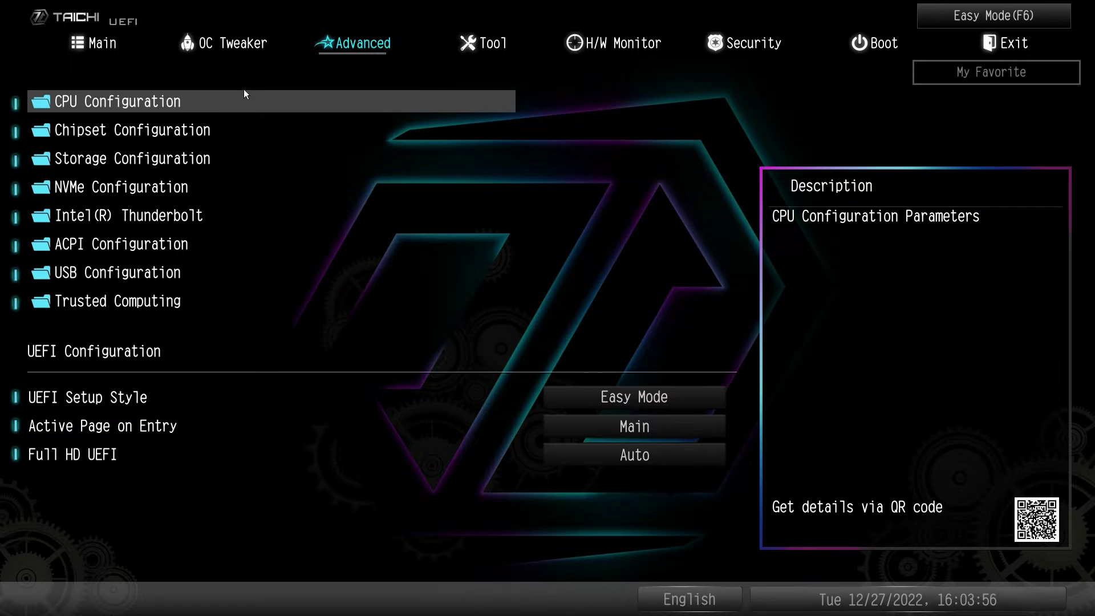
pyautogui.click(162, 103)
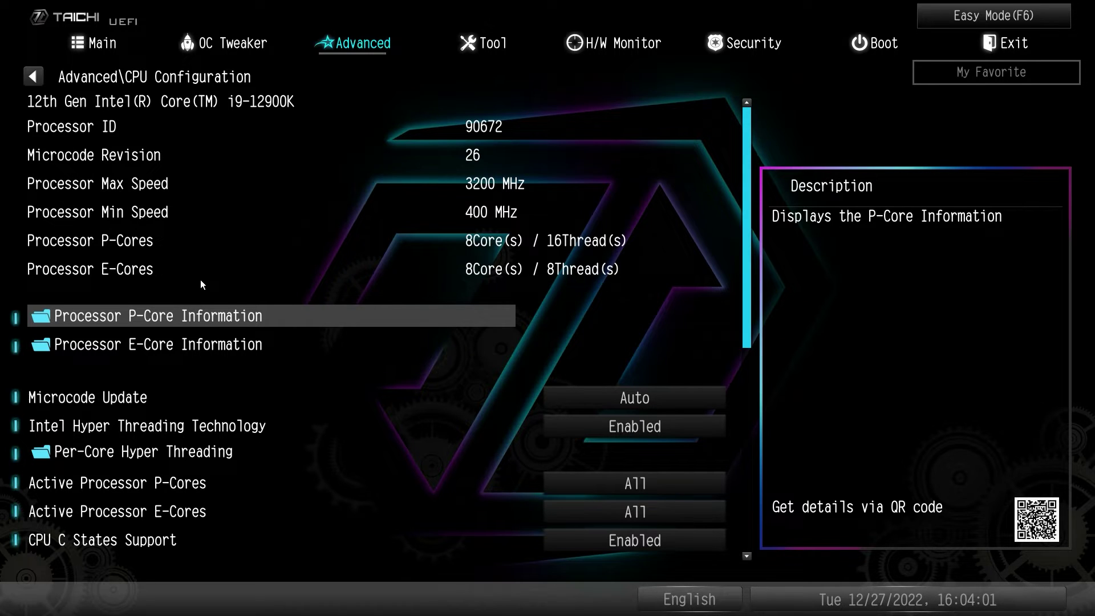
pyautogui.click(115, 319)
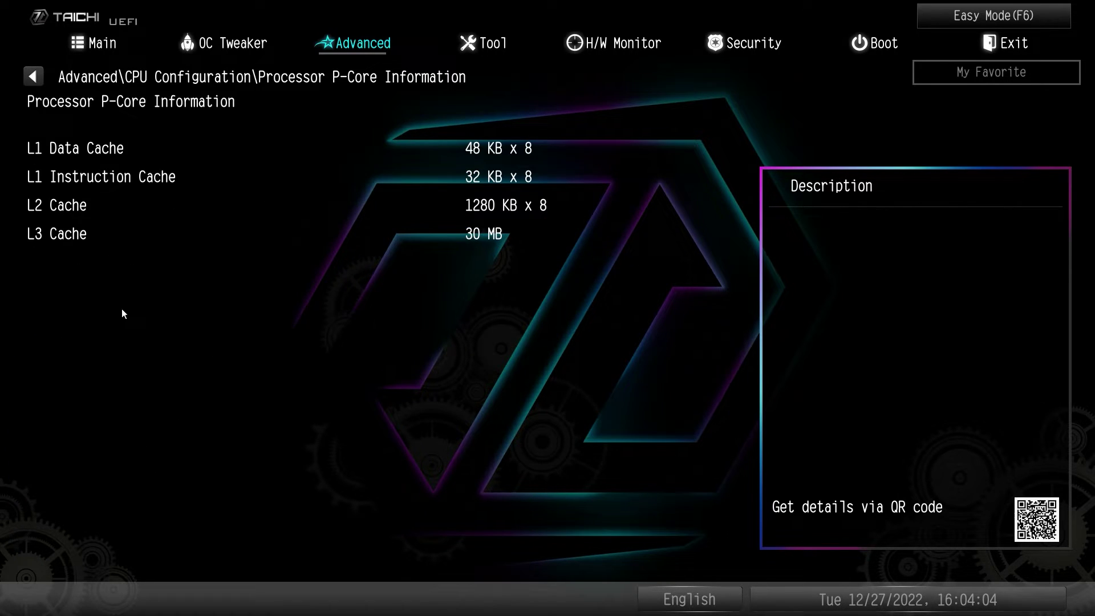
pyautogui.press('Escape')
pyautogui.click(131, 345)
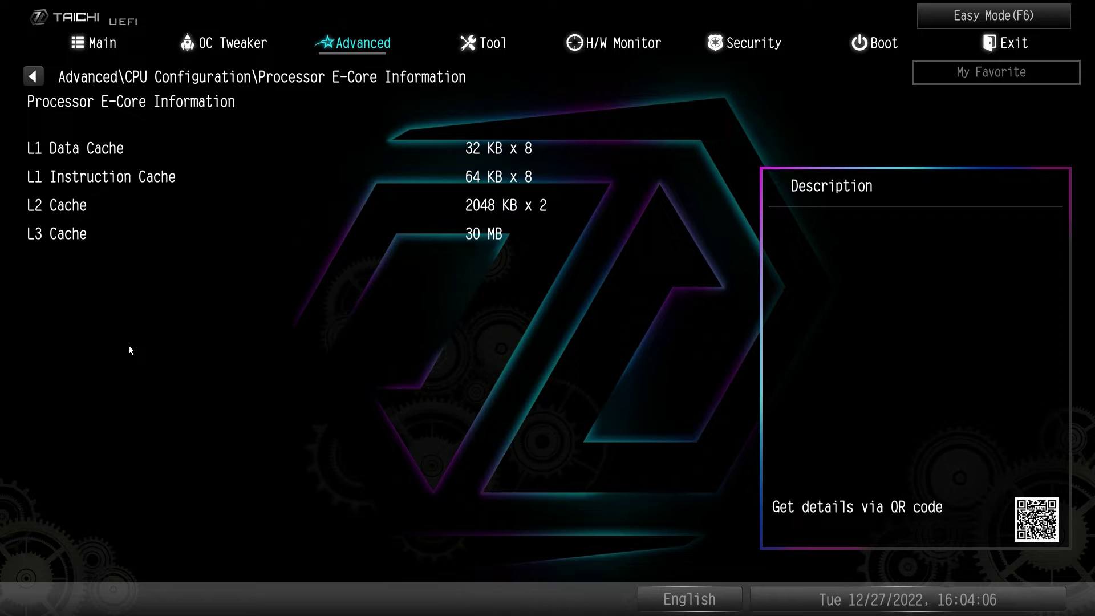
pyautogui.press('Escape')
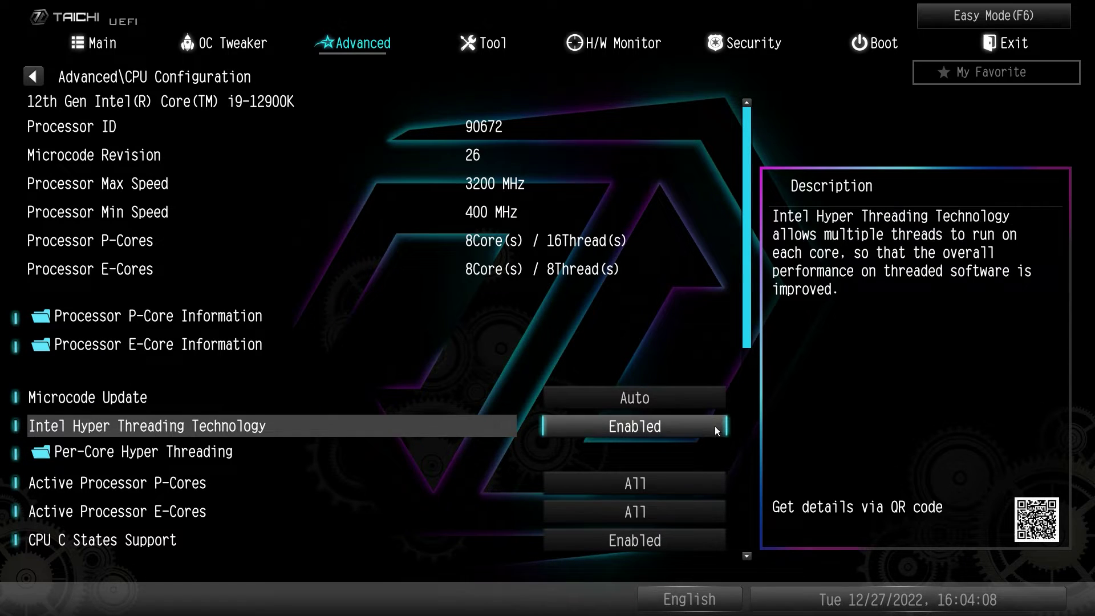
# Step: Scroll through the CPU Configuration options and go back to the Advanced list
pyautogui.scroll(-6, 721, 536)
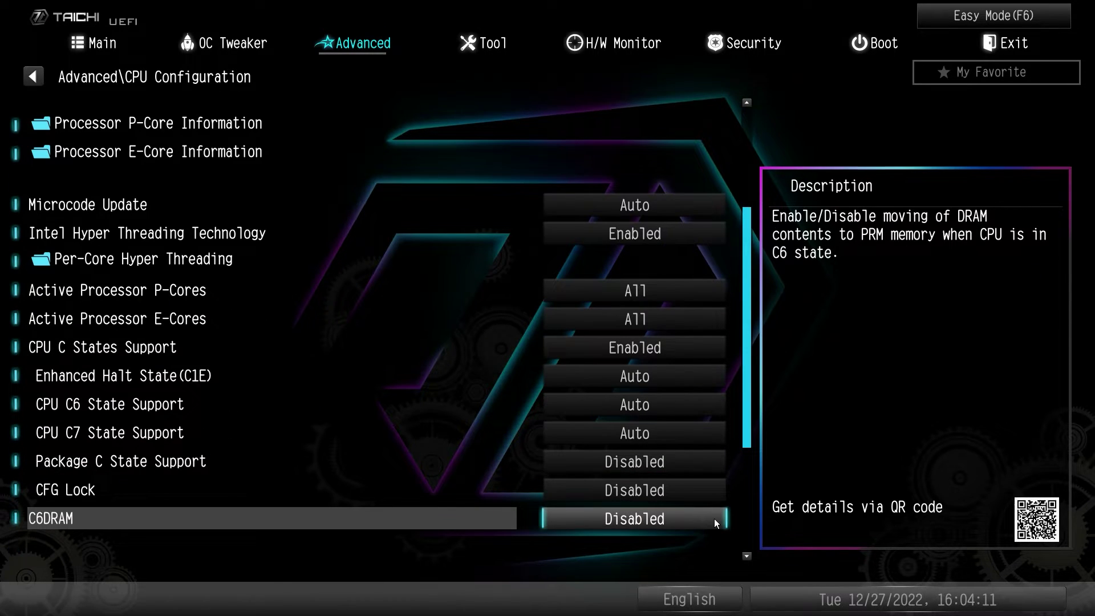
pyautogui.scroll(-3, 715, 520)
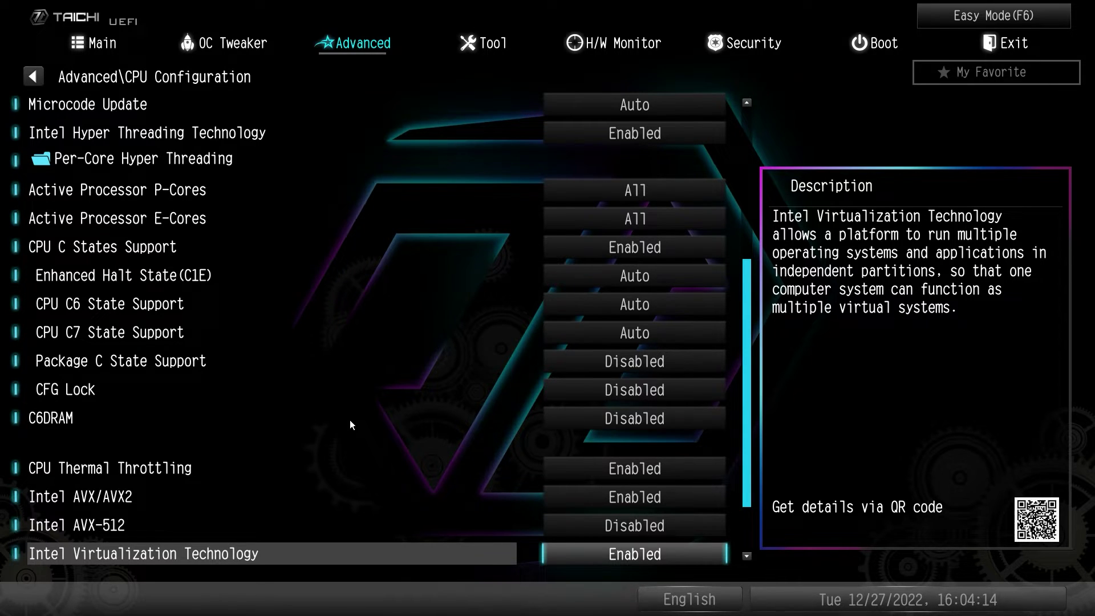
pyautogui.scroll(-3, 712, 553)
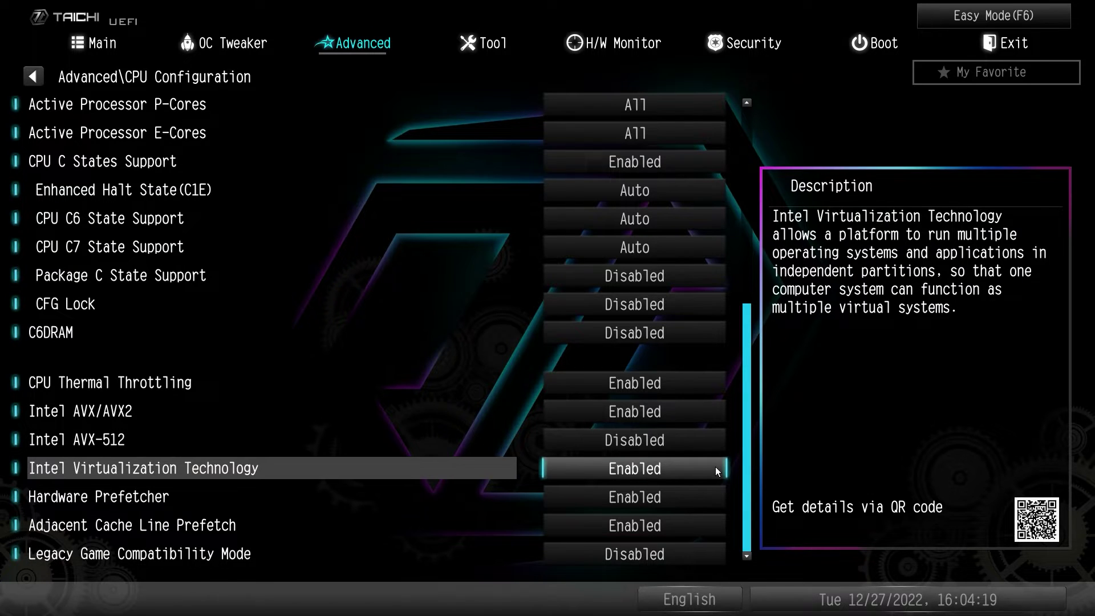
pyautogui.scroll(5, 274, 106)
pyautogui.scroll(1, 267, 105)
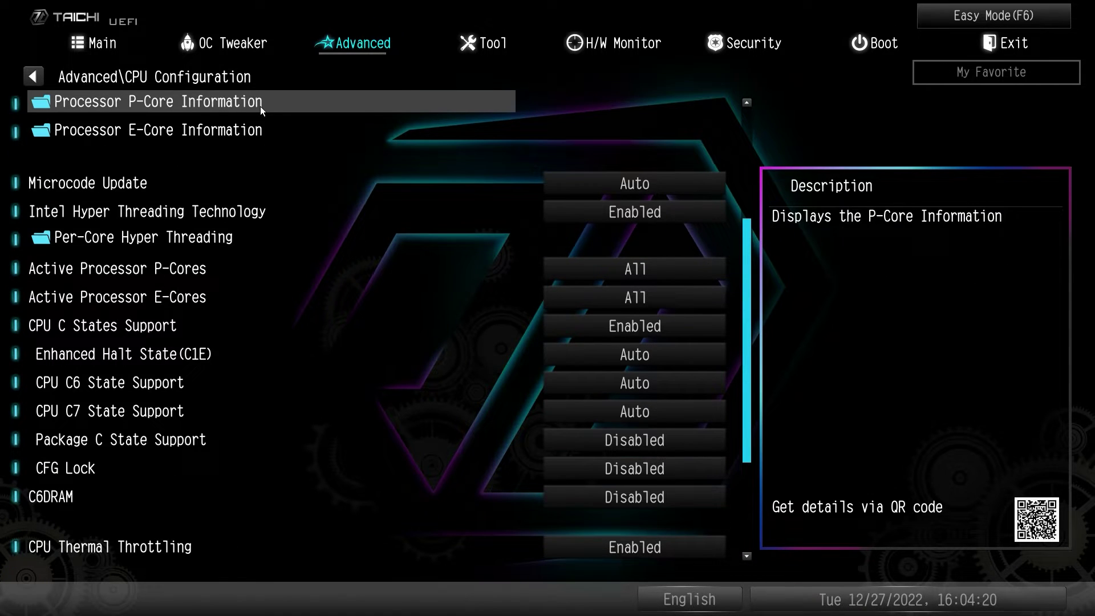
pyautogui.press('Escape')
# Step: Open Chipset Configuration and scroll down to the RGB, Onboard Button and Debug Port LED options
pyautogui.click(163, 130)
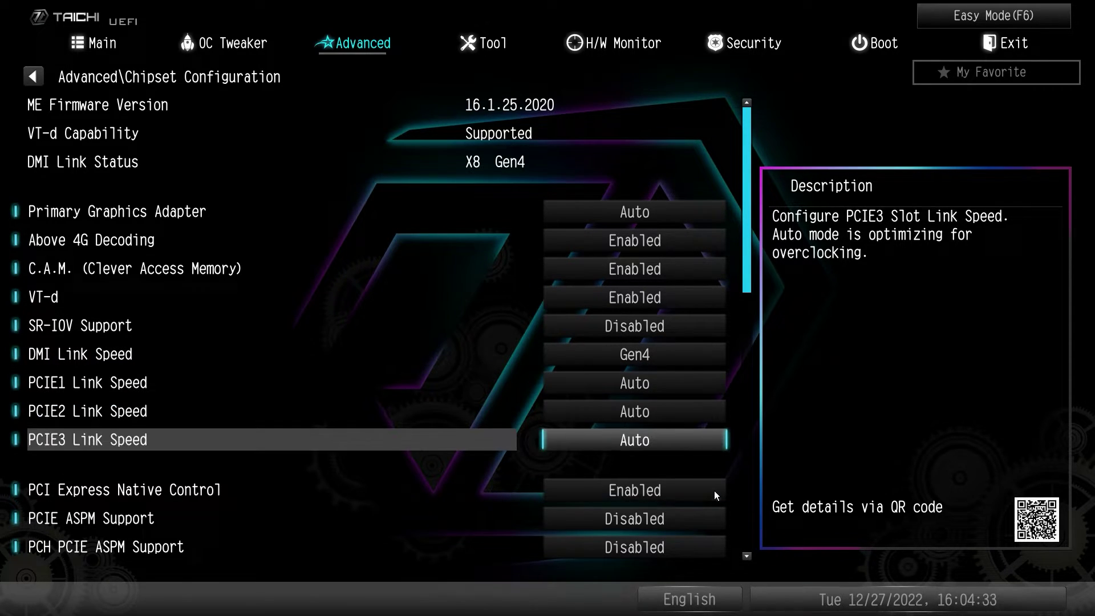
pyautogui.scroll(-8, 717, 541)
pyautogui.scroll(-3, 710, 539)
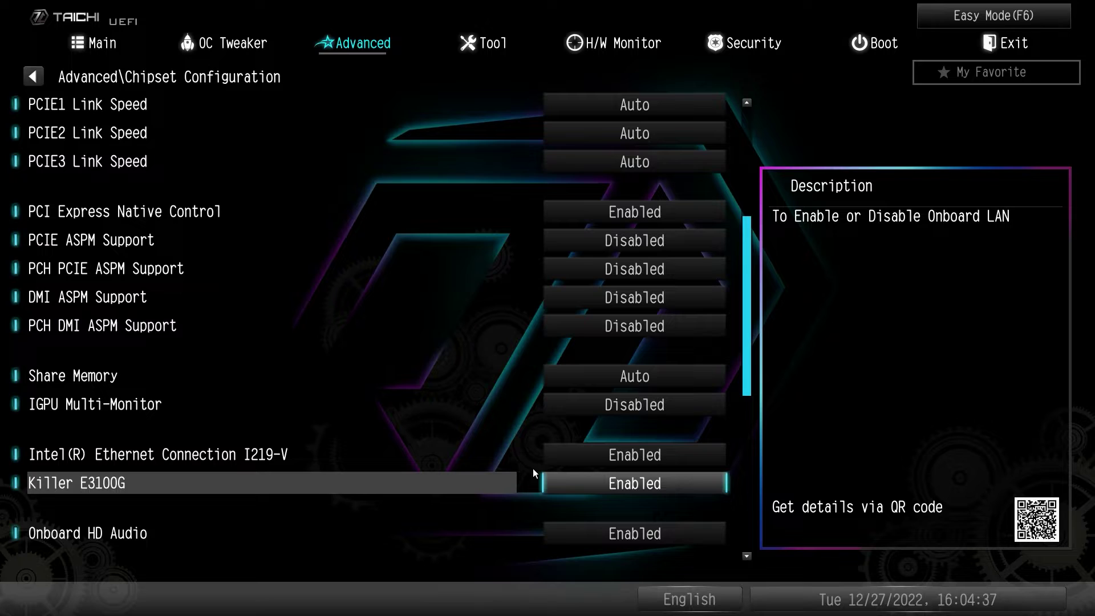
pyautogui.scroll(-5, 716, 534)
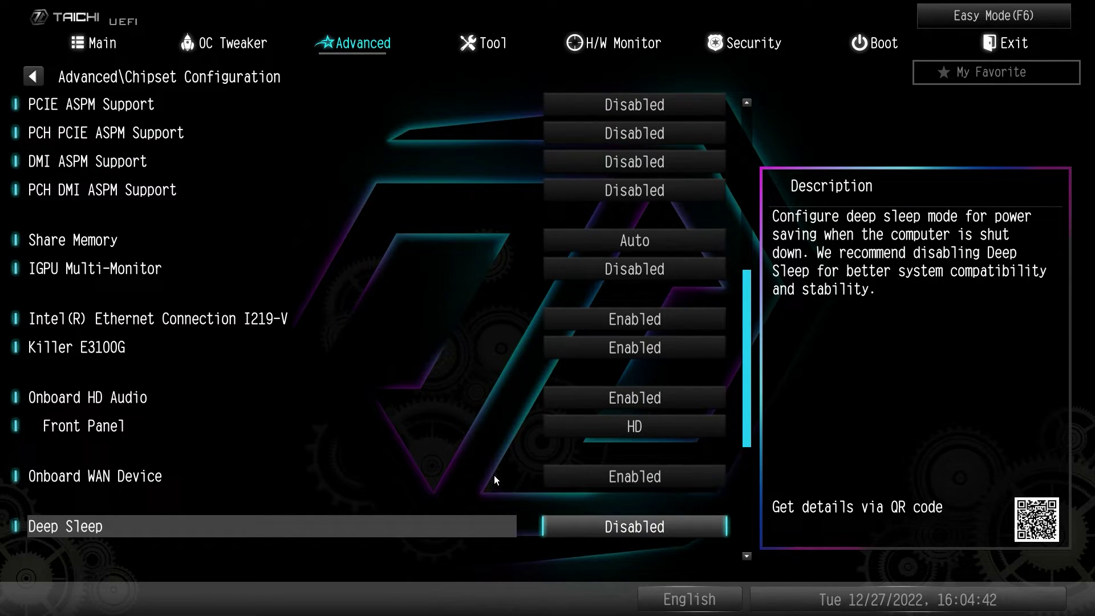
pyautogui.scroll(-4, 666, 547)
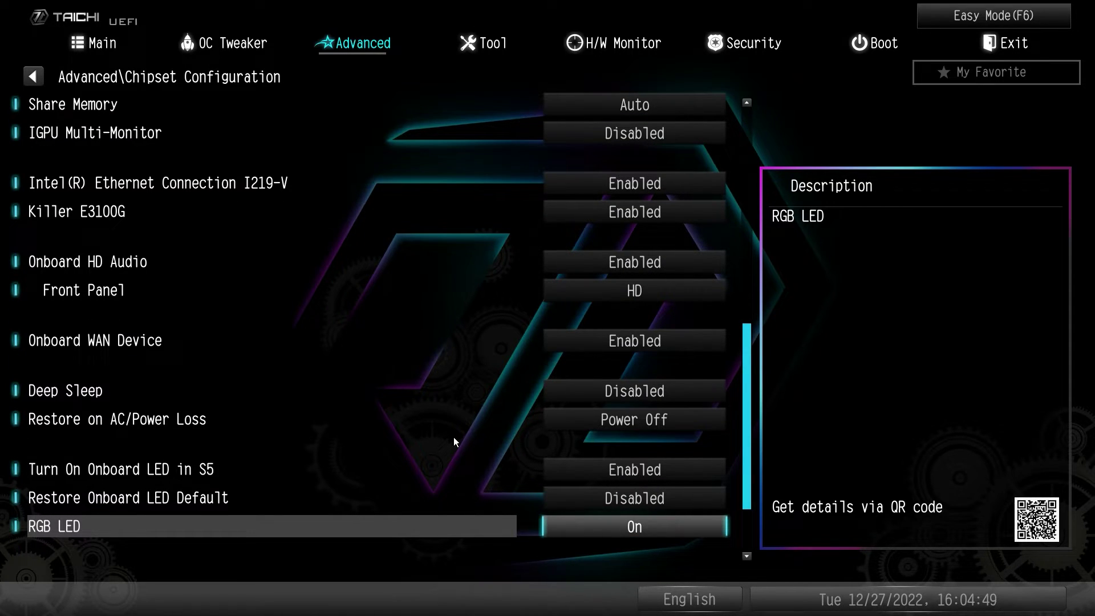
pyautogui.scroll(-3, 442, 430)
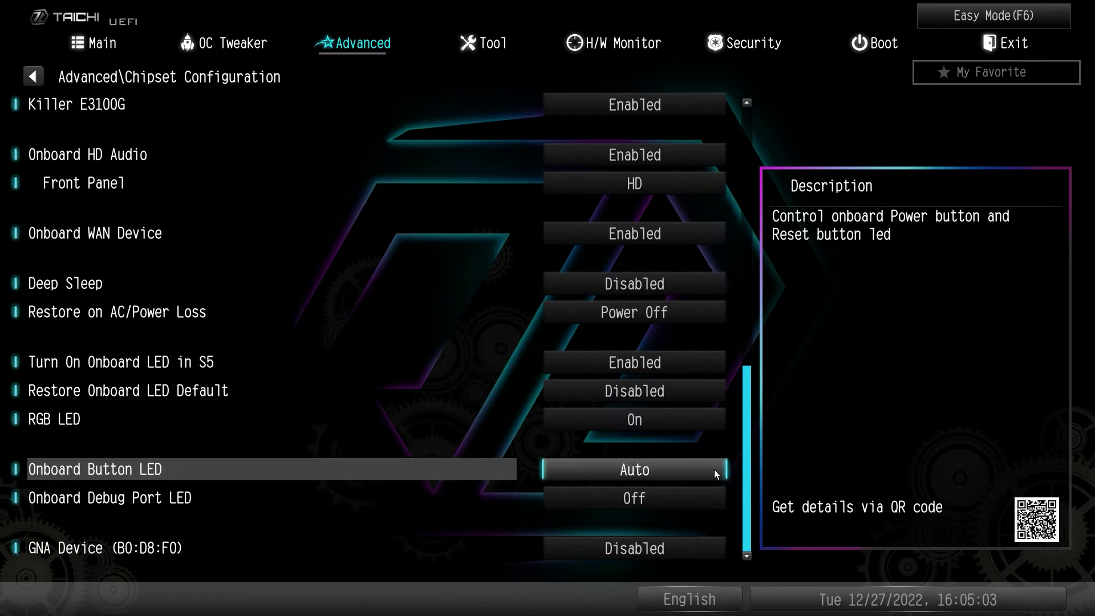
# Step: In Storage Configuration, view the SATA3_1 Crucial and M2_3 Lexar 1TB drive details
pyautogui.press('Escape')
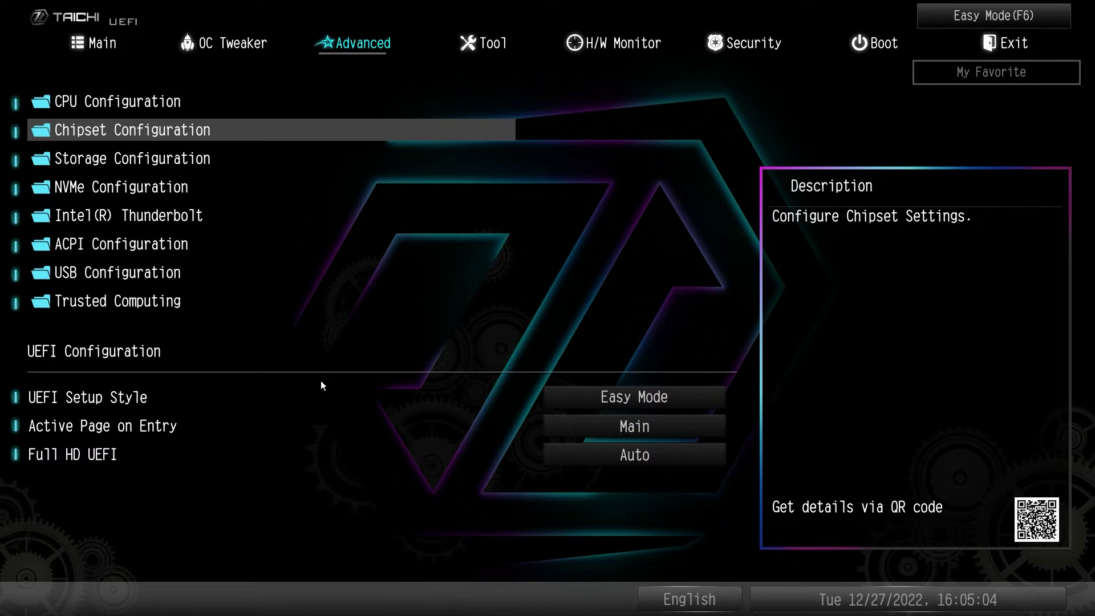
pyautogui.click(119, 162)
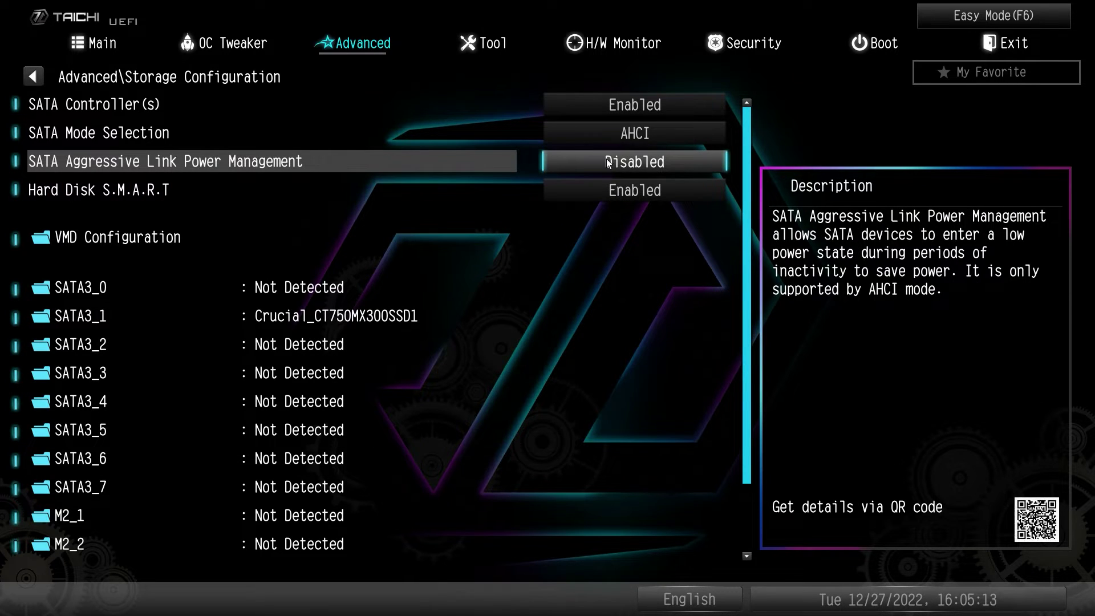
pyautogui.click(320, 318)
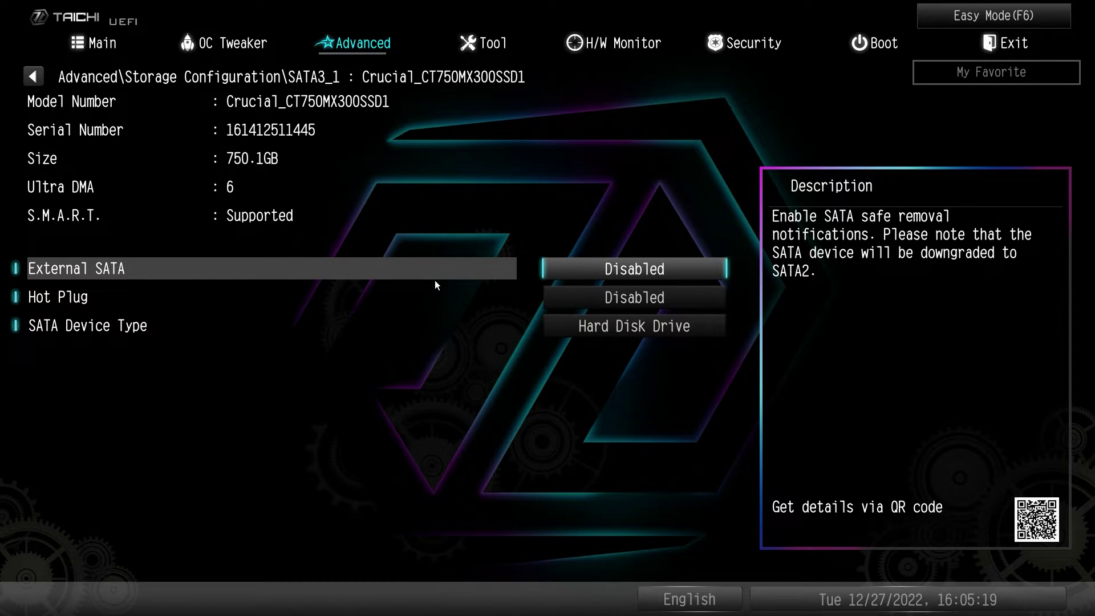
pyautogui.press('Escape')
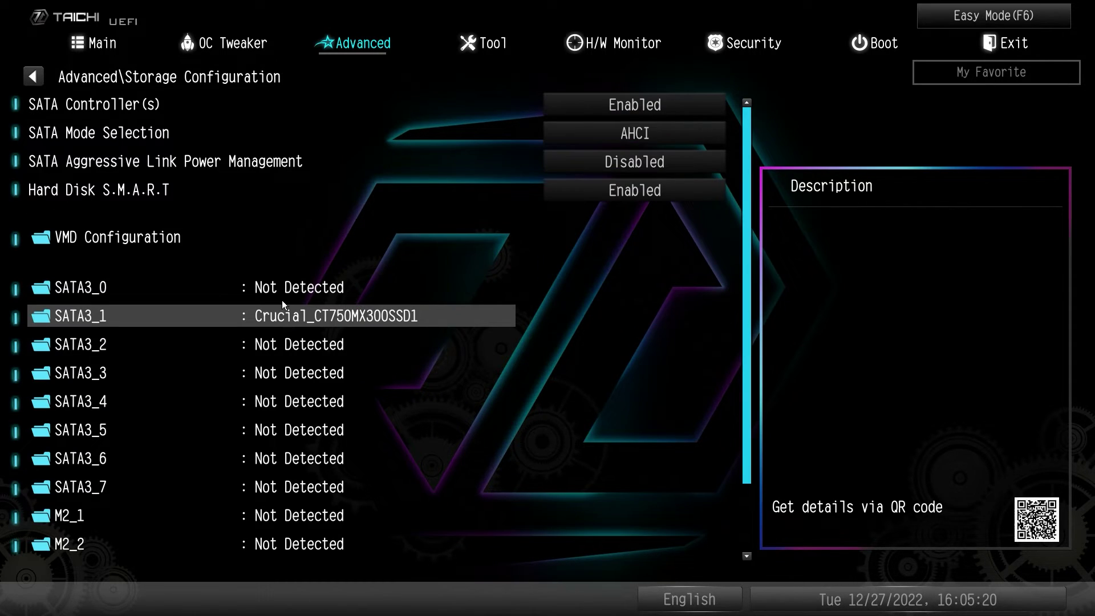
pyautogui.scroll(-1, 269, 545)
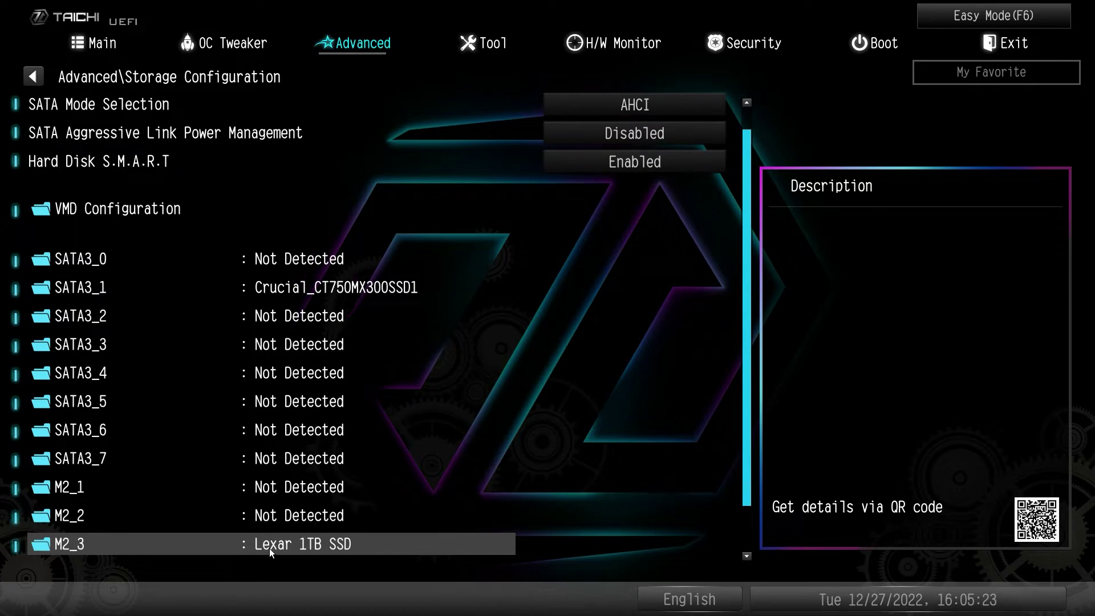
pyautogui.click(269, 547)
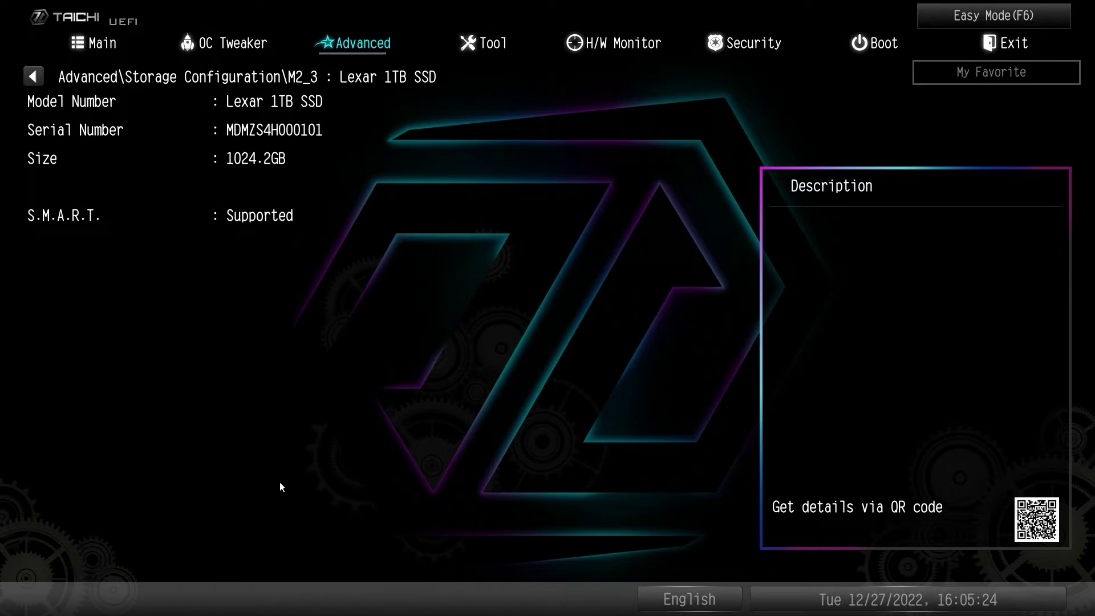
pyautogui.press('Escape')
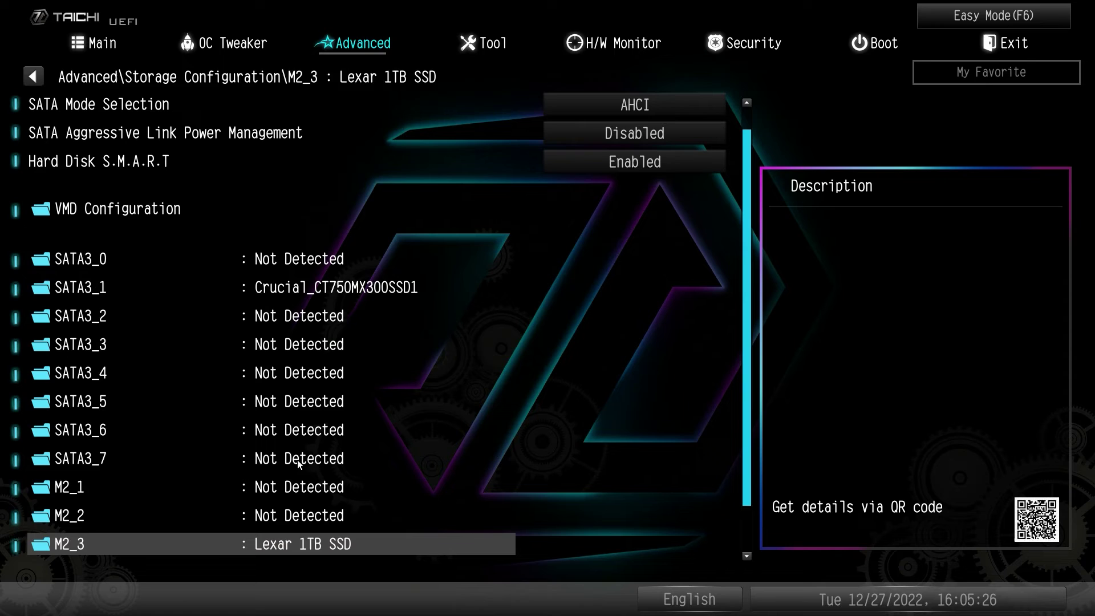
pyautogui.click(289, 289)
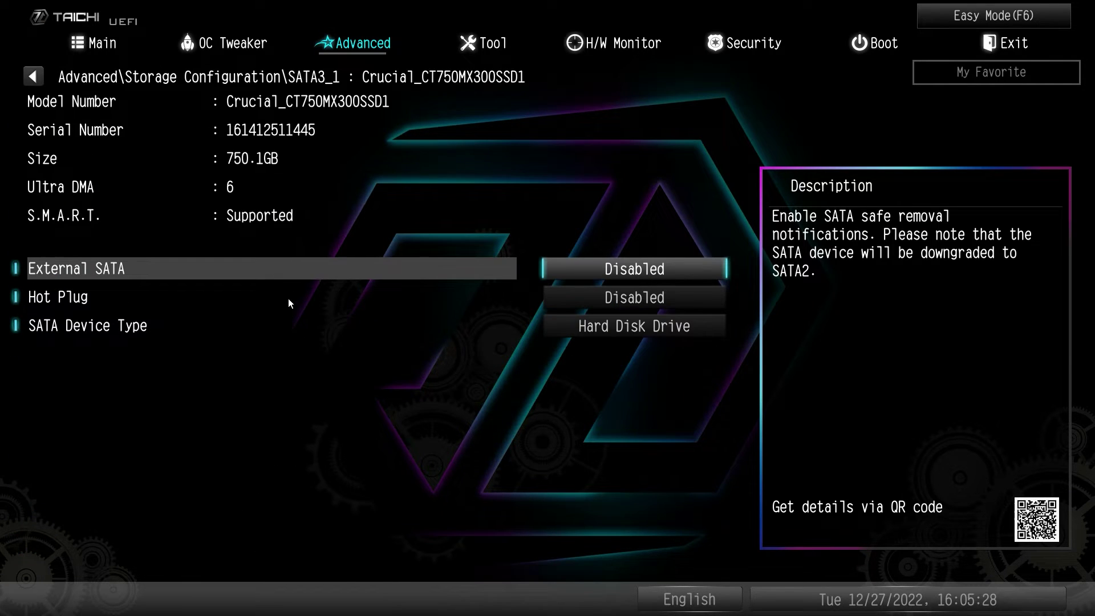
pyautogui.press('Escape')
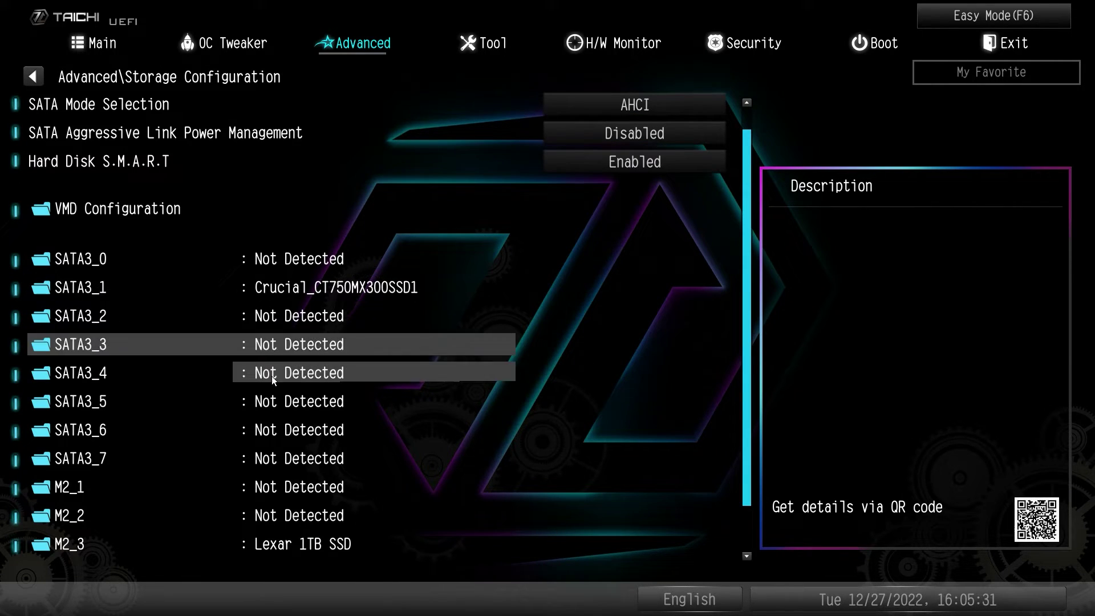
pyautogui.scroll(-2, 272, 537)
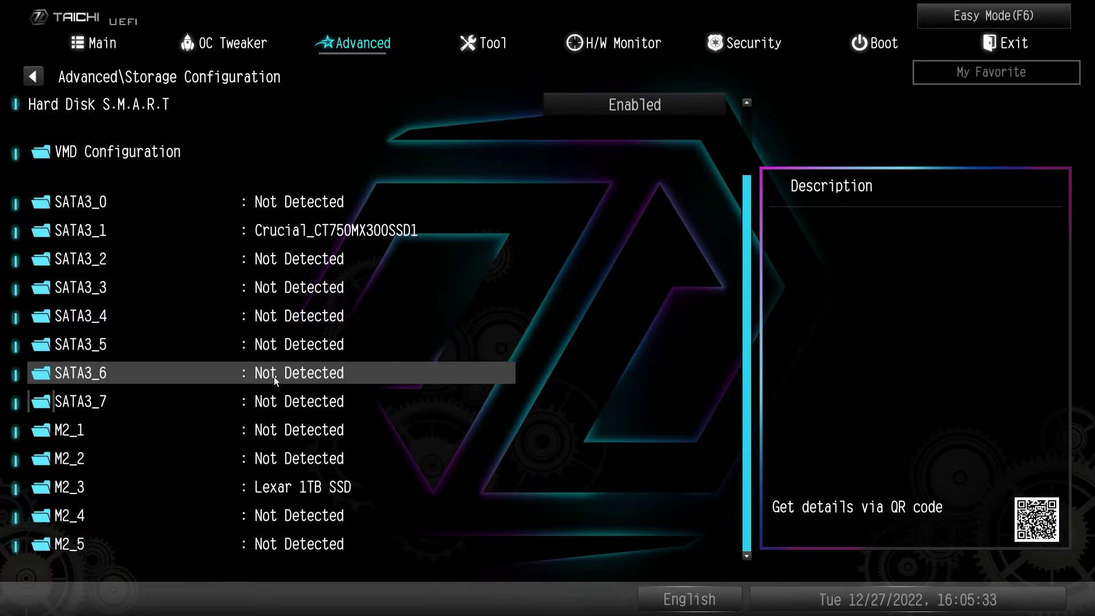
pyautogui.scroll(3, 271, 205)
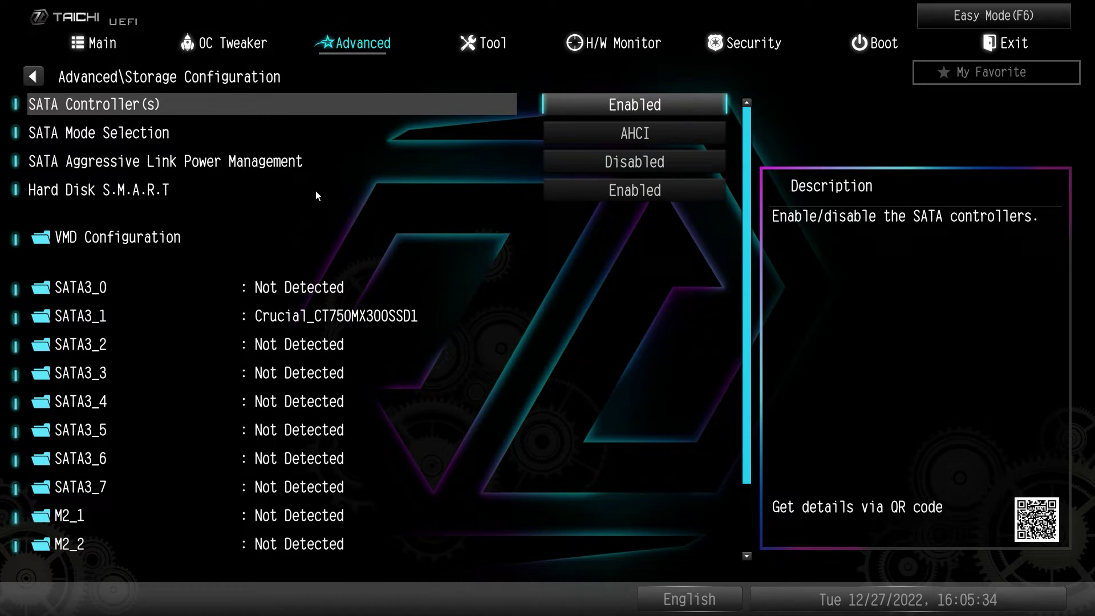
# Step: Check the NVMe Configuration drive information, then open the Intel(R) Thunderbolt settings
pyautogui.press('Escape')
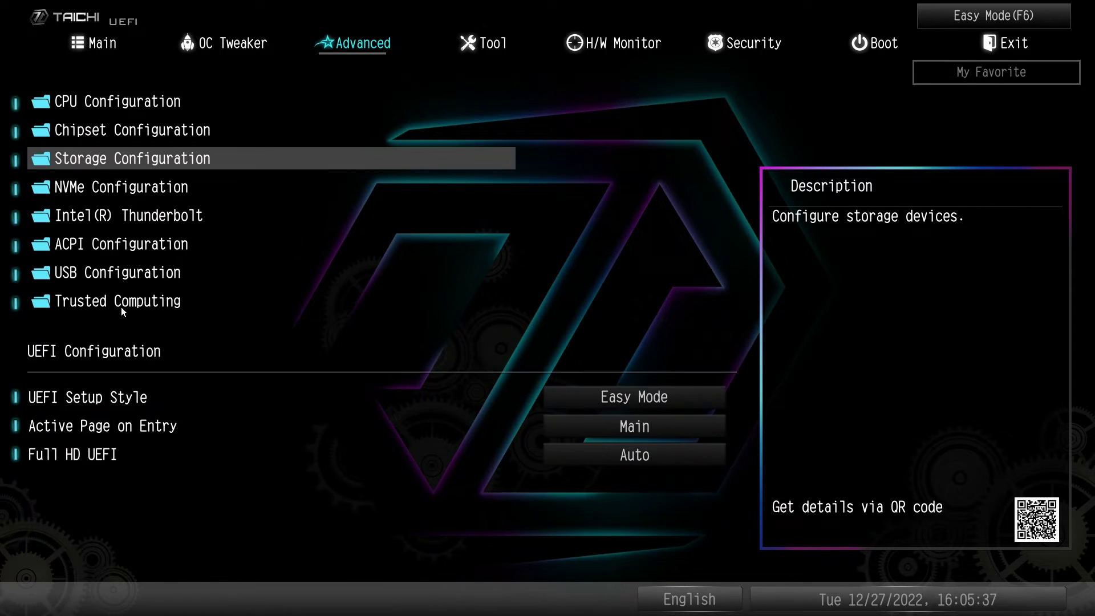
pyautogui.click(67, 189)
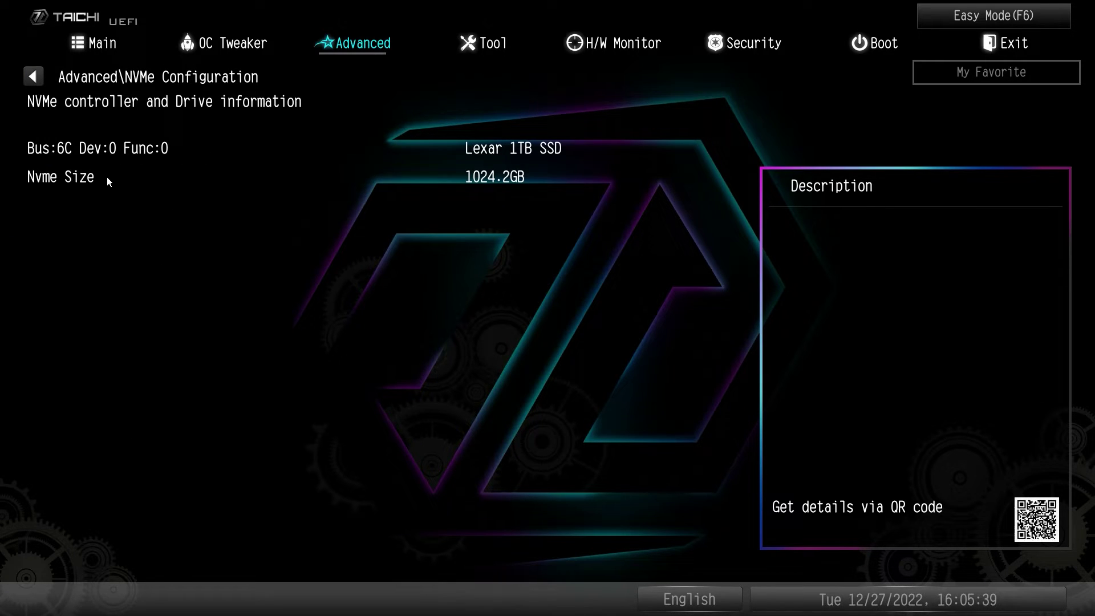
pyautogui.press('Escape')
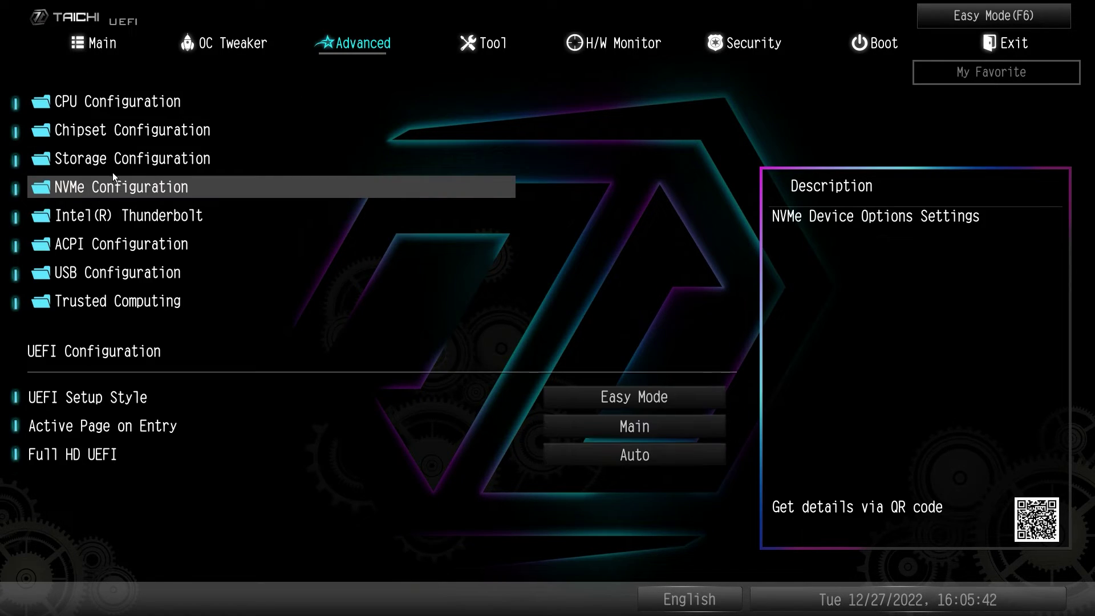
pyautogui.click(121, 214)
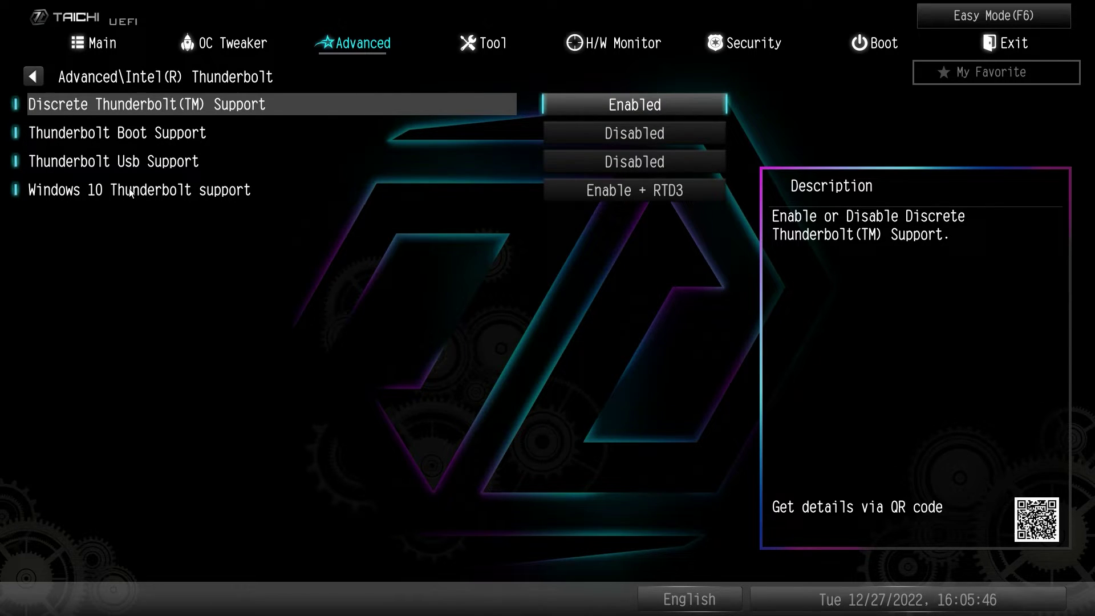
# Step: Leave Thunderbolt and look over the ACPI Configuration and USB Configuration pages
pyautogui.press('Escape')
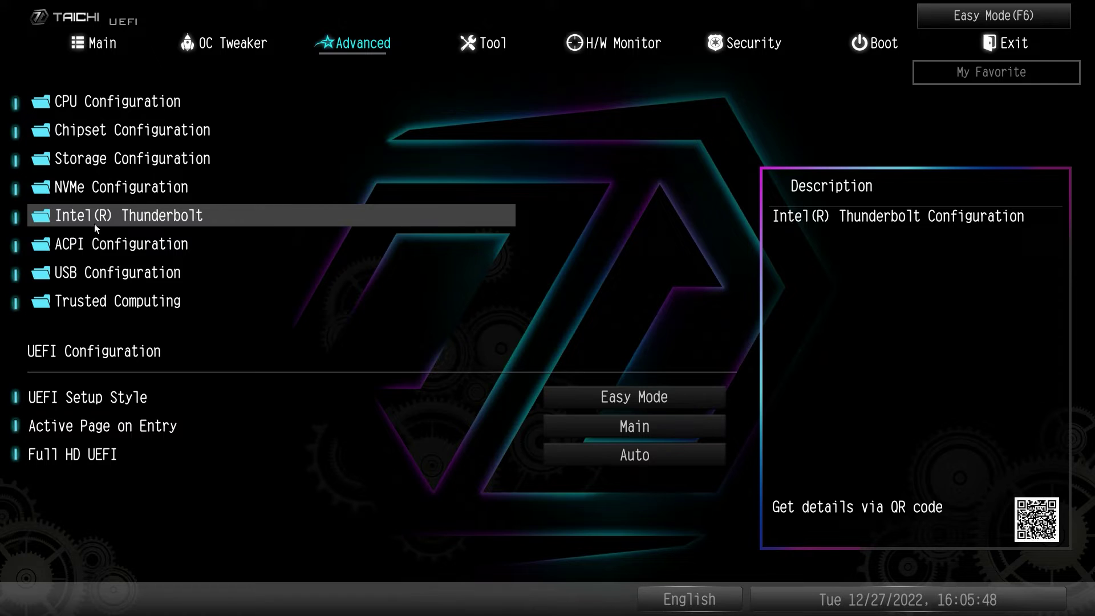
pyautogui.click(95, 244)
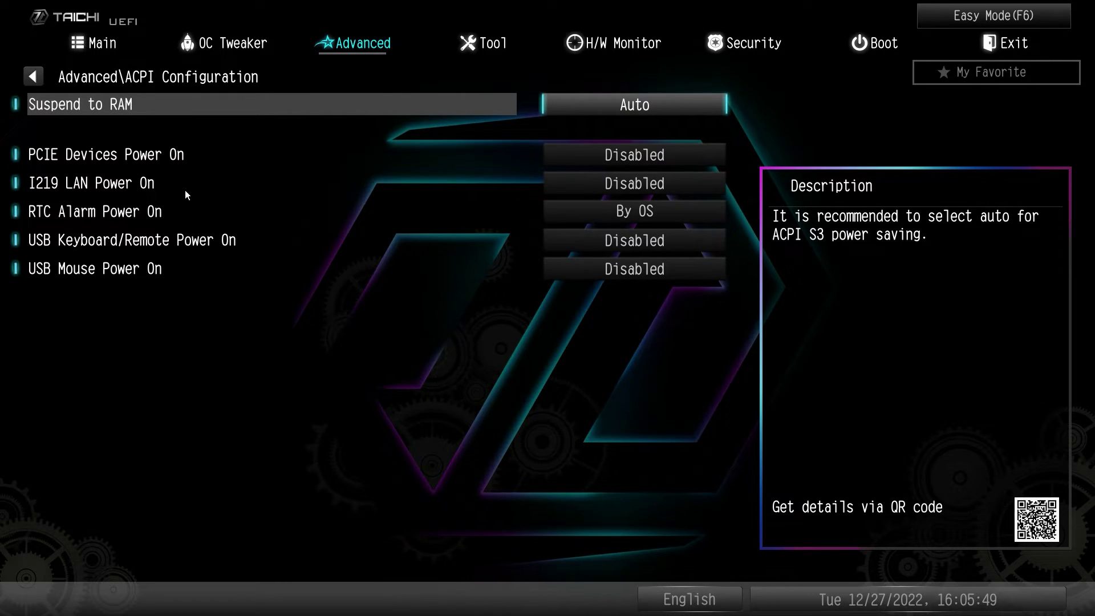
pyautogui.press('Escape')
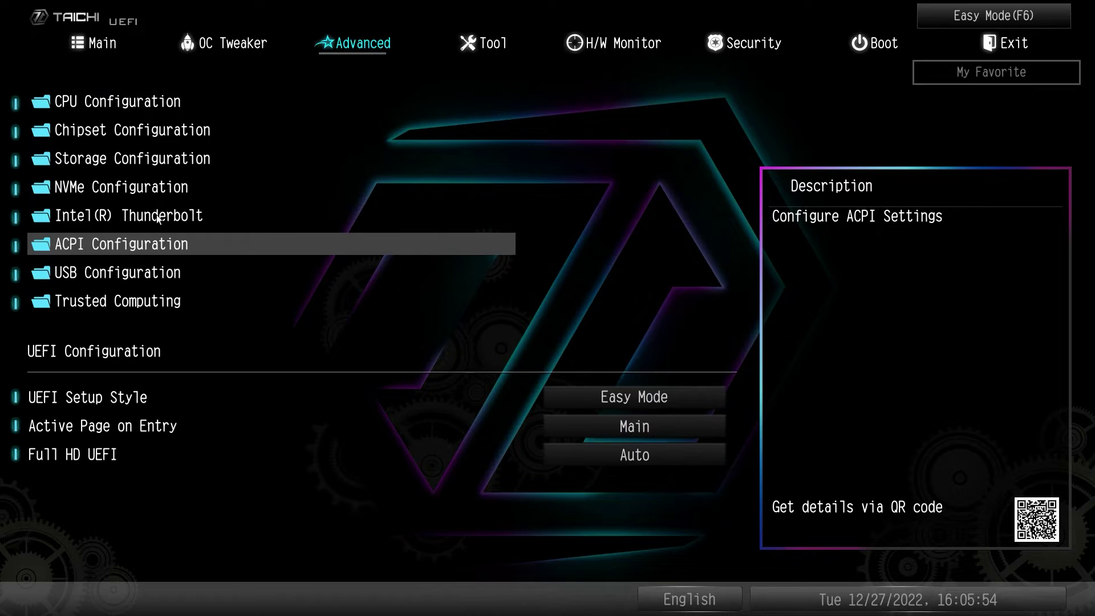
pyautogui.click(136, 271)
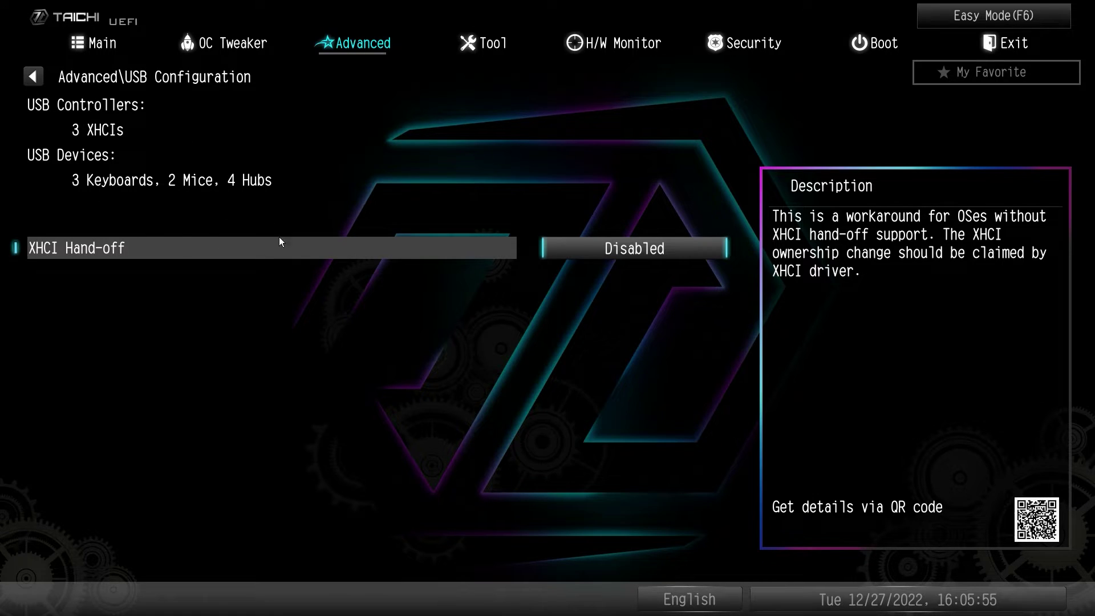
pyautogui.press('Escape')
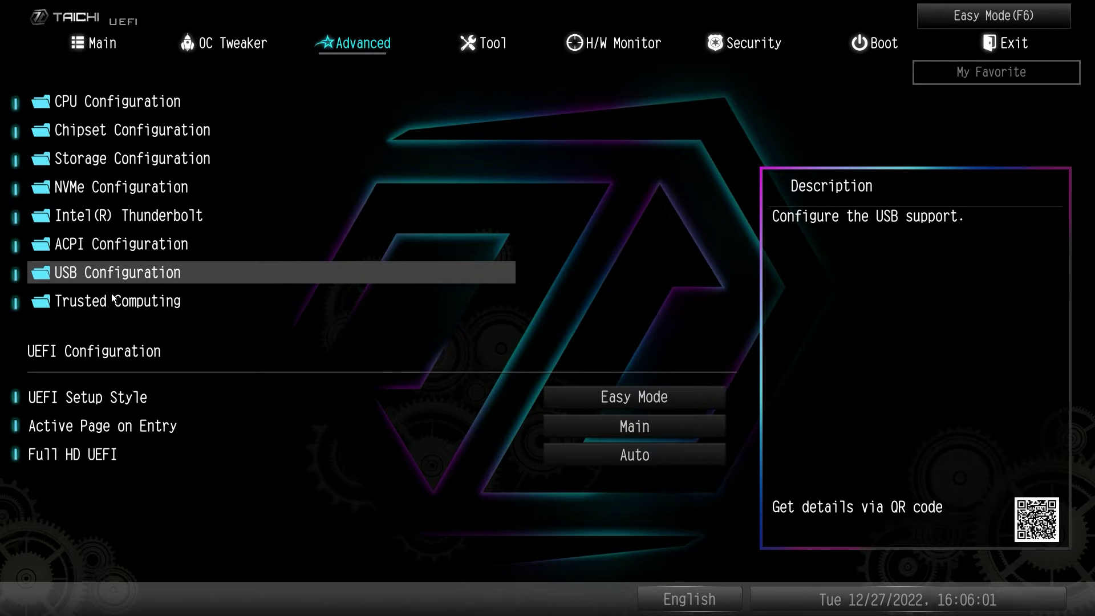
# Step: Scroll through Trusted Computing, leaving TPM Security Device Support at Enable, and return to Advanced
pyautogui.click(120, 301)
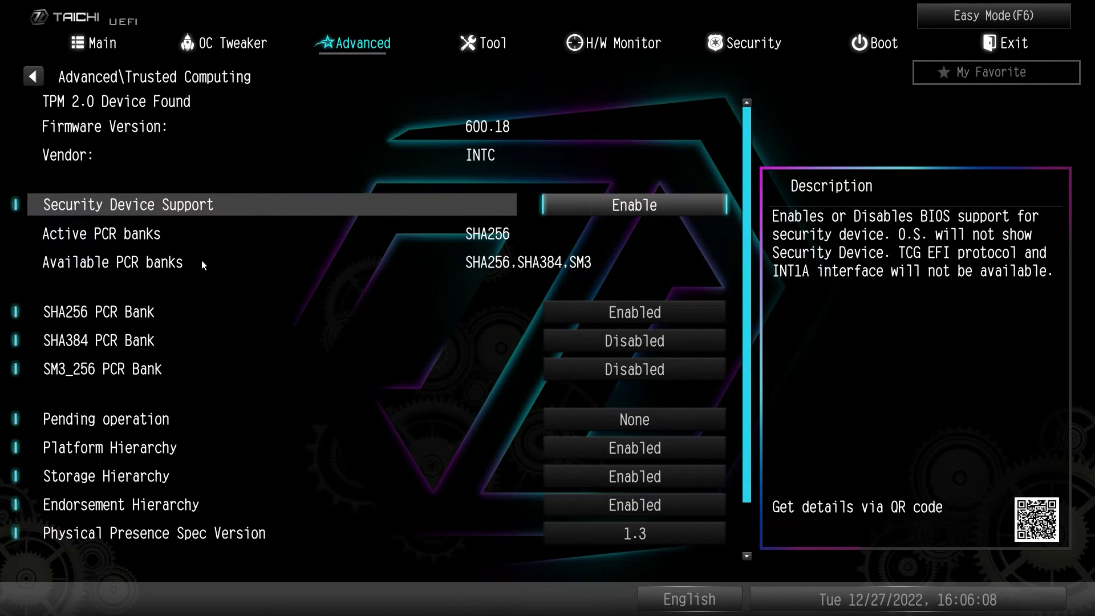
pyautogui.scroll(-1, 714, 511)
pyautogui.scroll(-1, 715, 536)
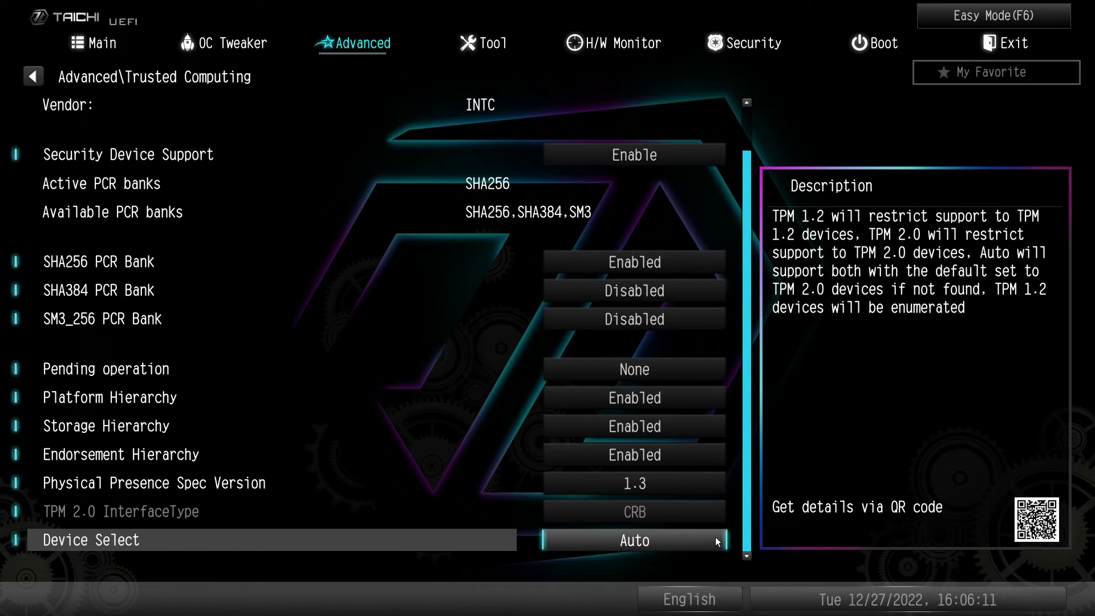
pyautogui.scroll(2, 711, 155)
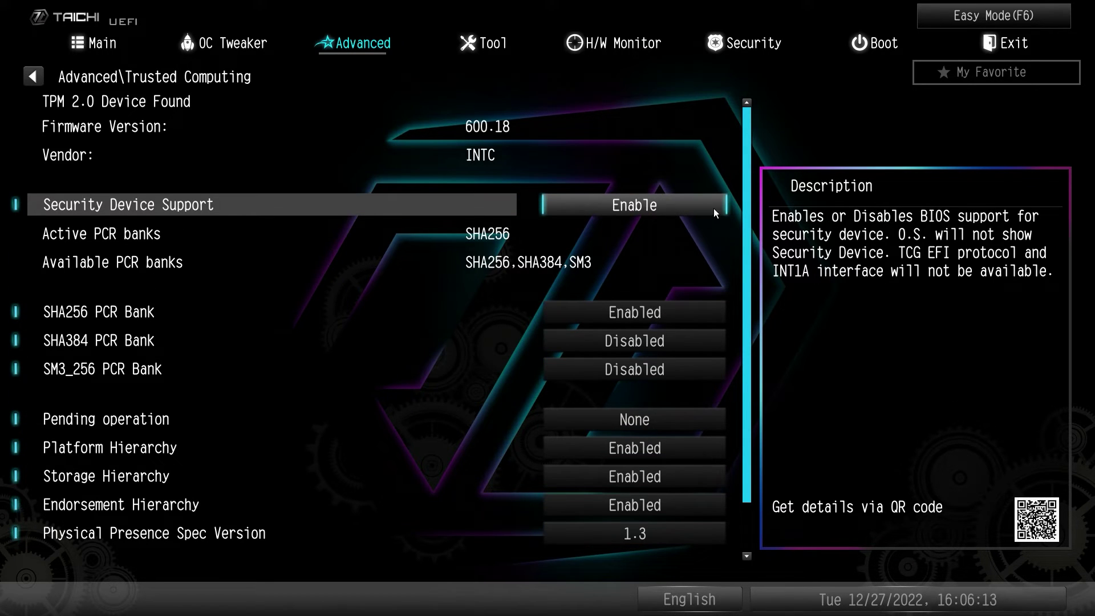
pyautogui.press('Escape')
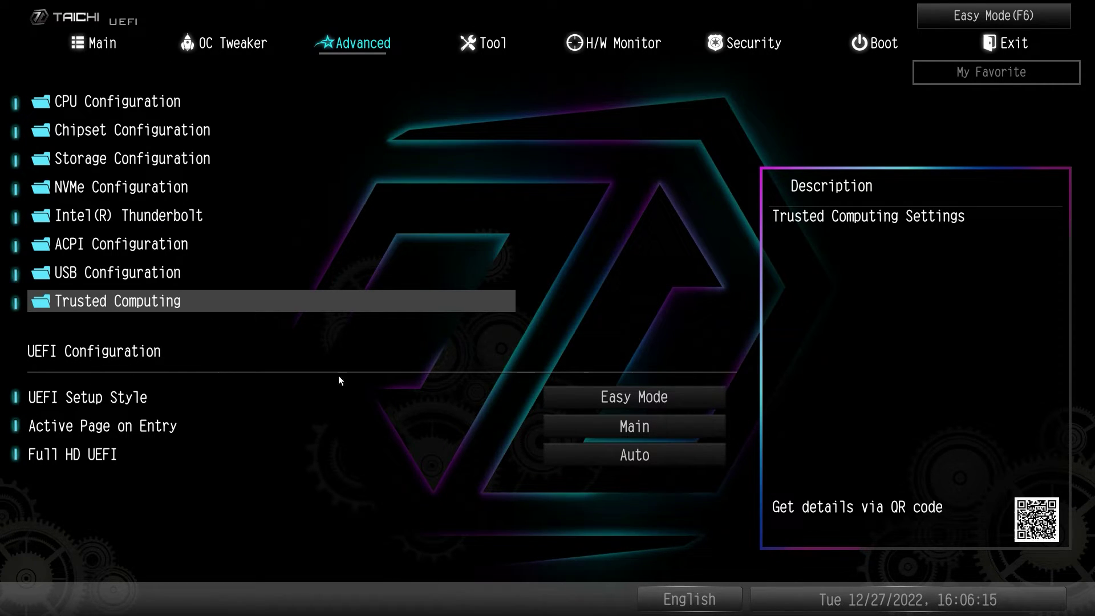
# Step: Open the UEFI Setup Style choices and dismiss them, keeping Easy Mode
pyautogui.click(600, 398)
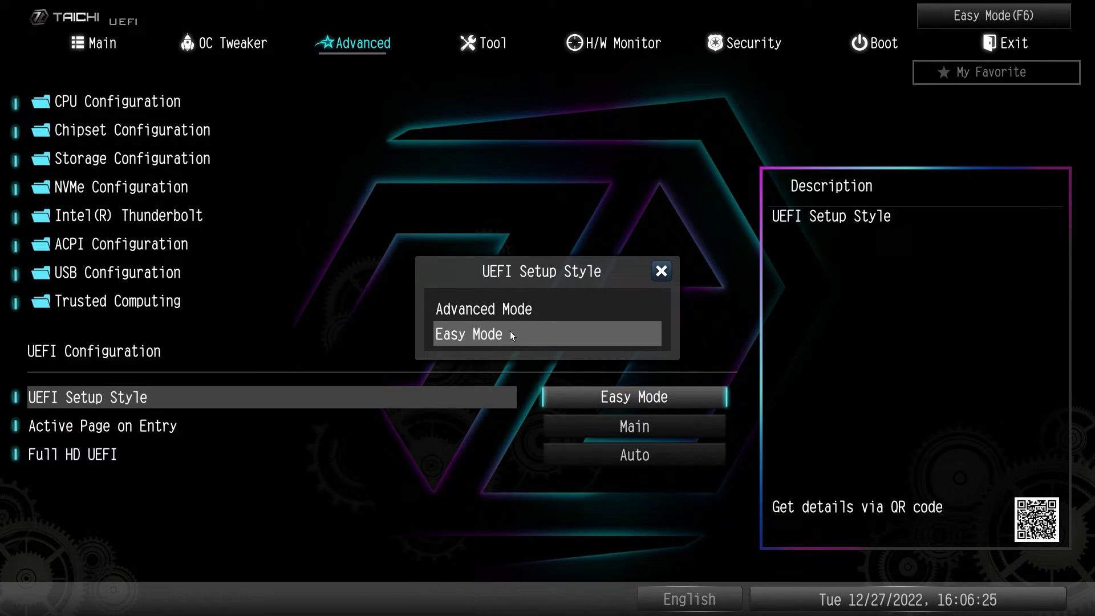
pyautogui.click(661, 271)
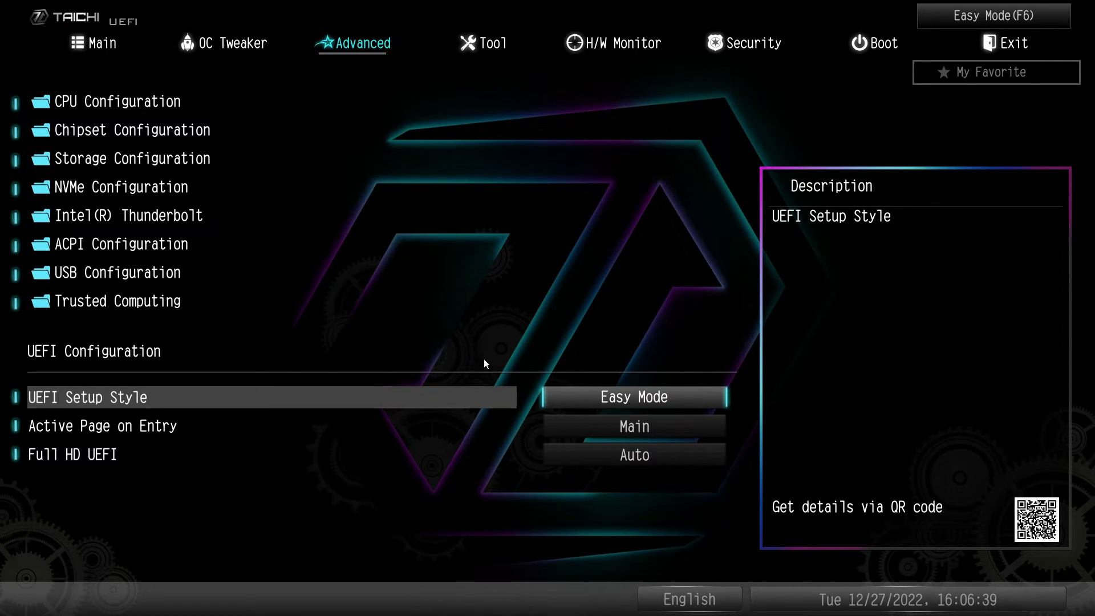
# Step: In Polychrome RGB, browse the RGB_LED1 lighting styles and keep it on Rainbow
pyautogui.click(463, 44)
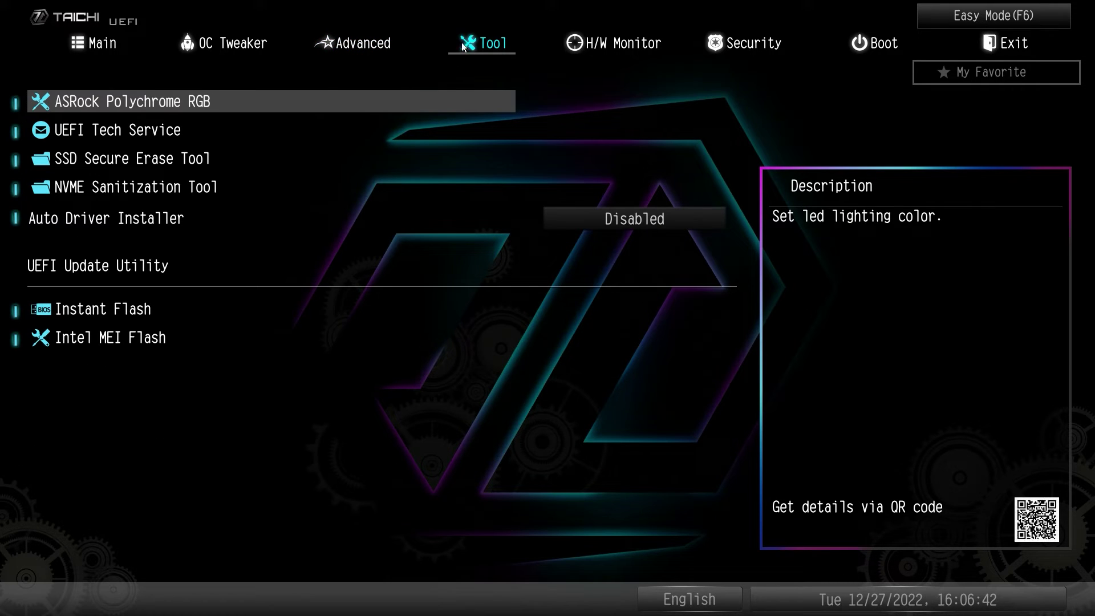
pyautogui.click(144, 103)
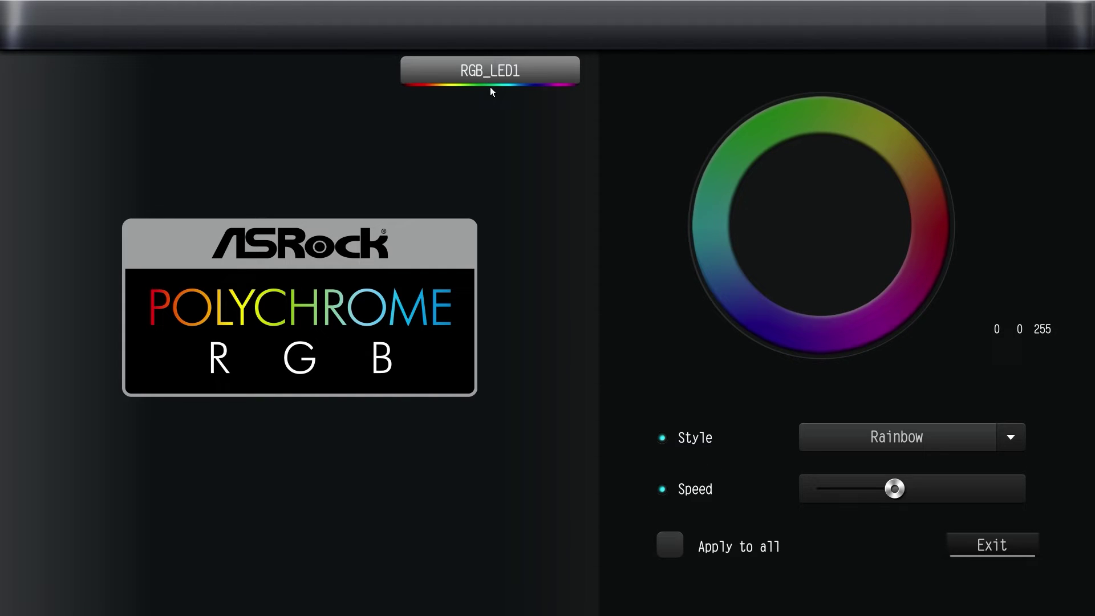
pyautogui.click(1011, 437)
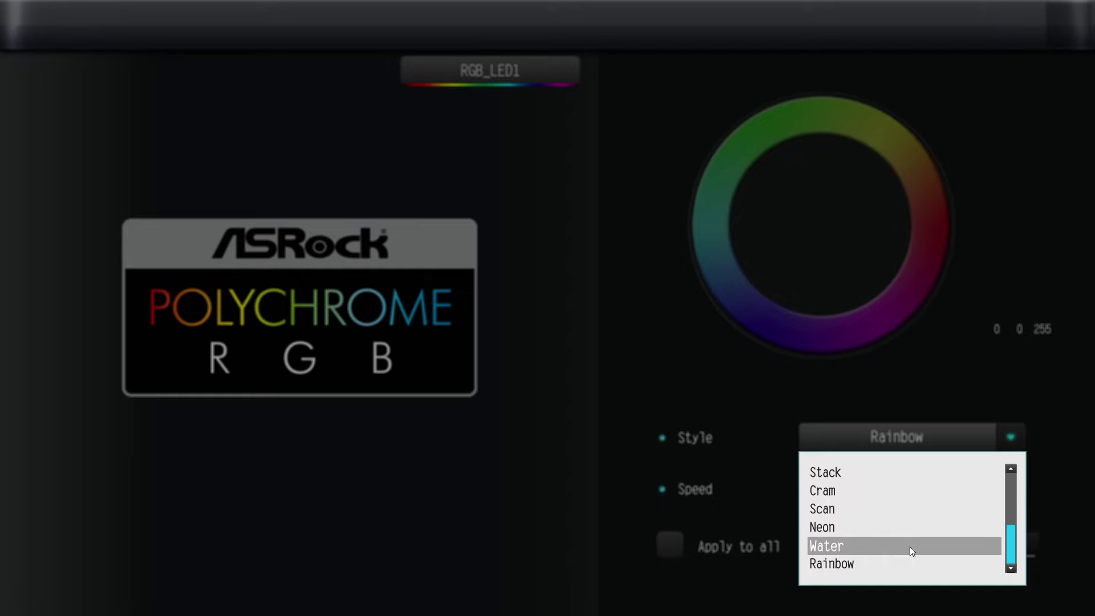
pyautogui.scroll(7, 903, 473)
pyautogui.scroll(1, 905, 473)
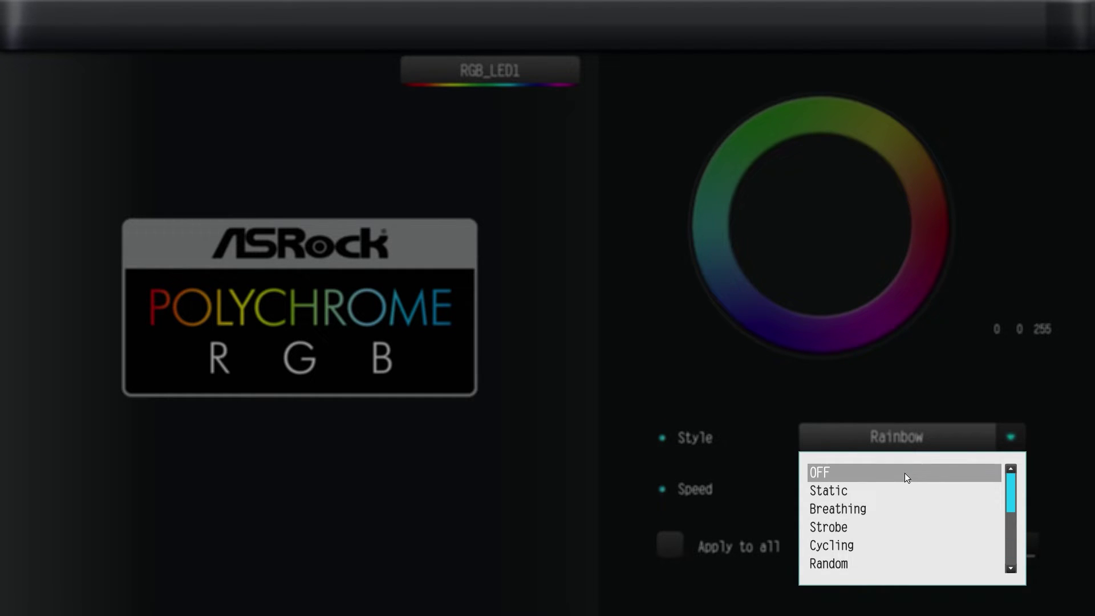
pyautogui.scroll(-8, 906, 569)
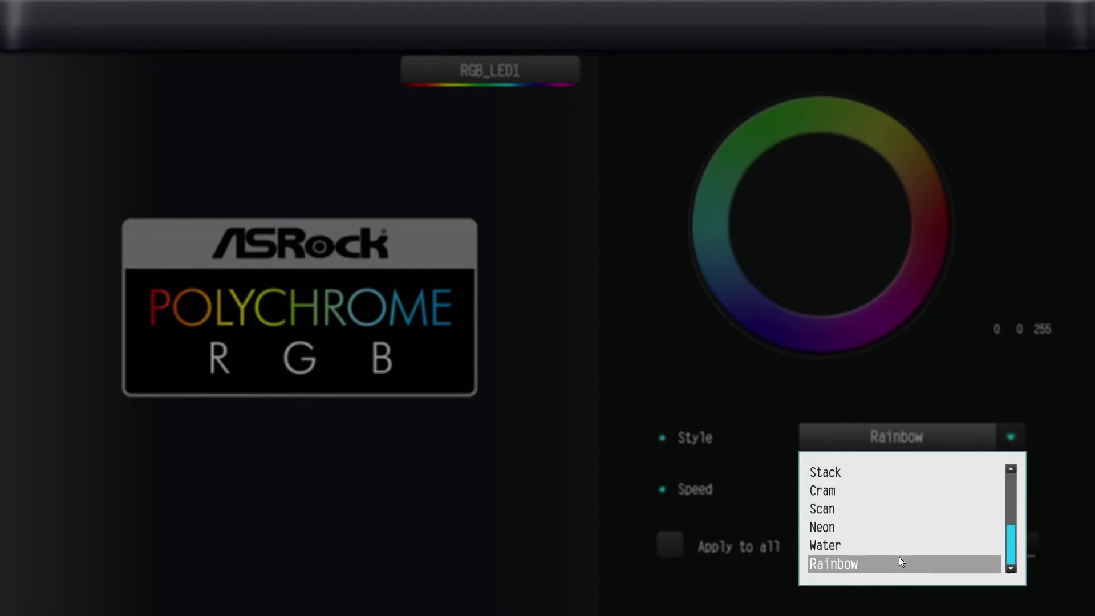
pyautogui.click(888, 533)
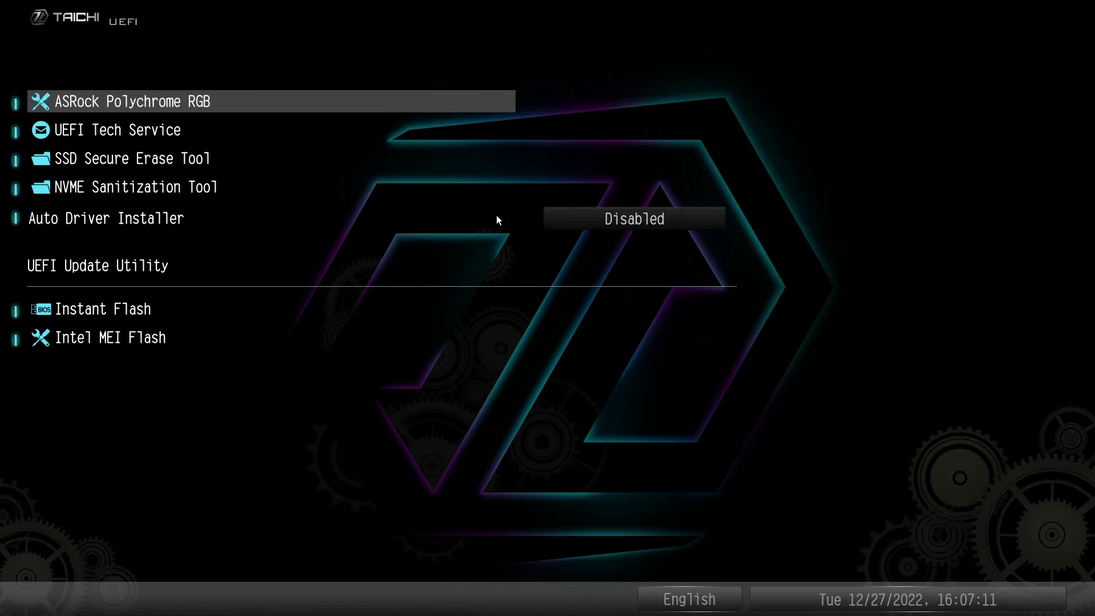
pyautogui.click(122, 132)
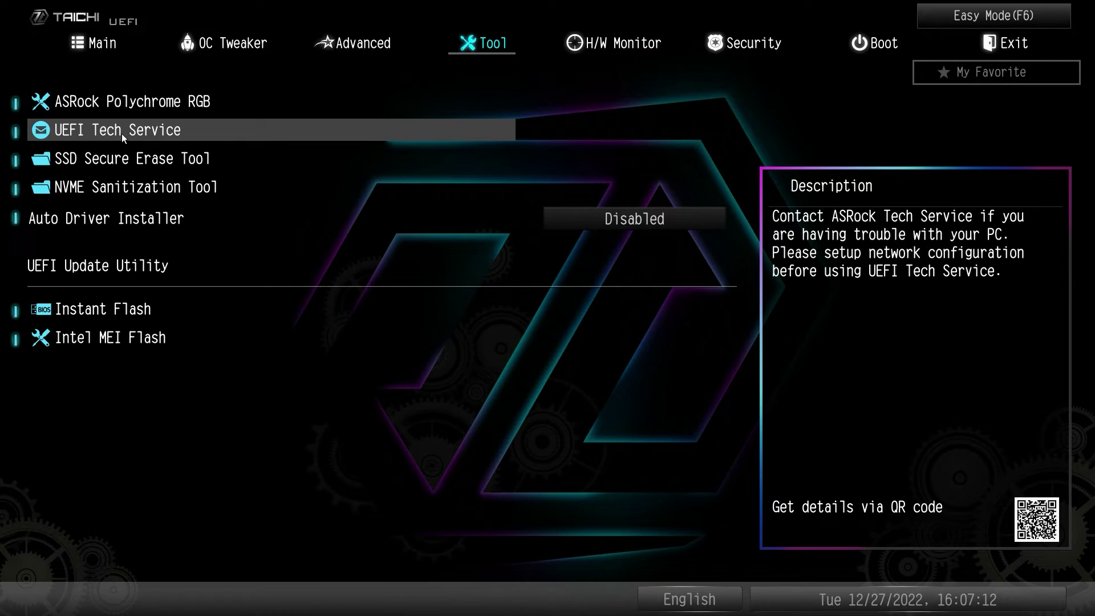
pyautogui.click(121, 134)
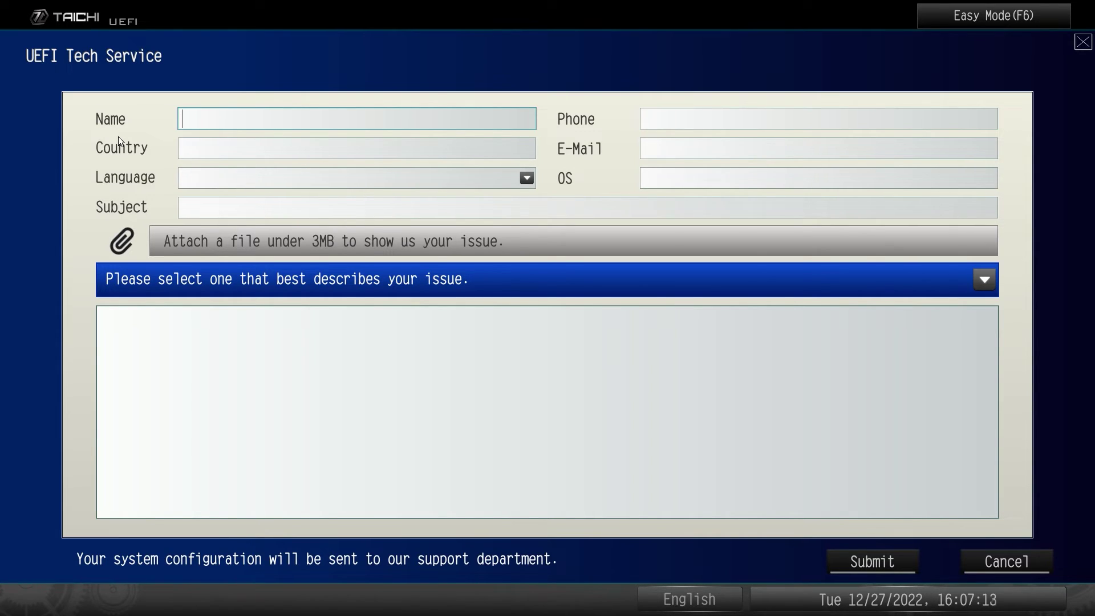
pyautogui.press('Escape')
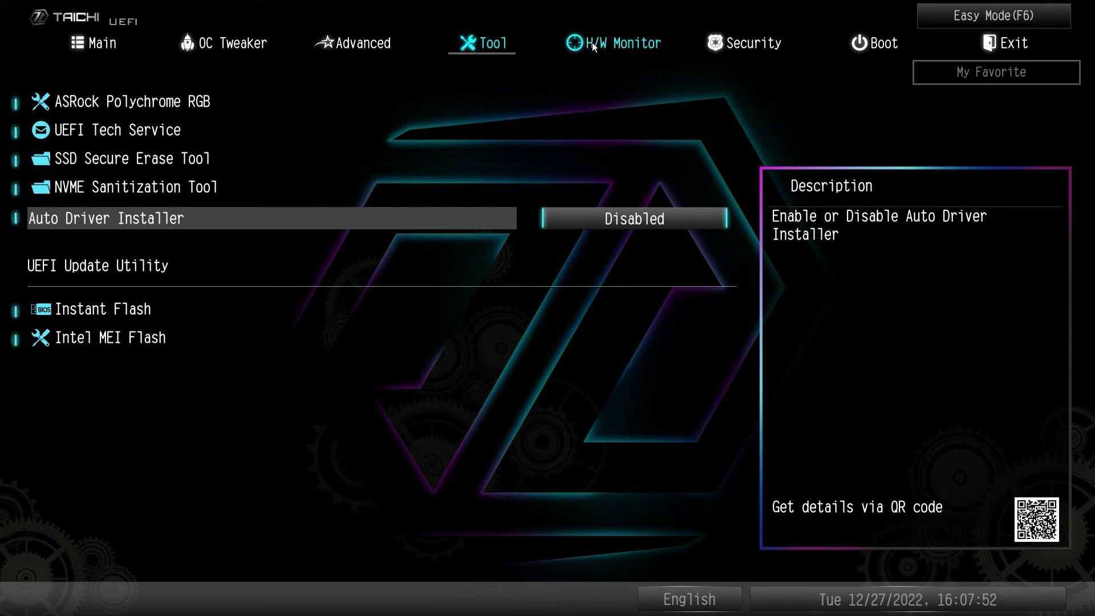
# Step: Scroll through the H/W Monitor temperature, fan and voltage sensor readings
pyautogui.click(621, 45)
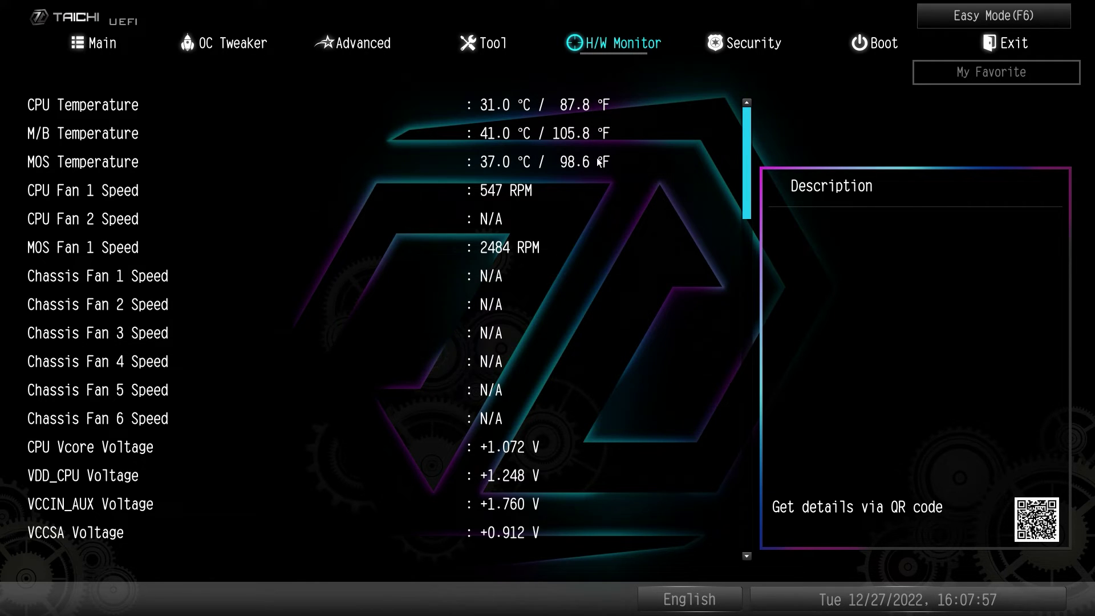
pyautogui.scroll(-3, 599, 162)
pyautogui.scroll(3, 601, 159)
pyautogui.scroll(-1, 601, 161)
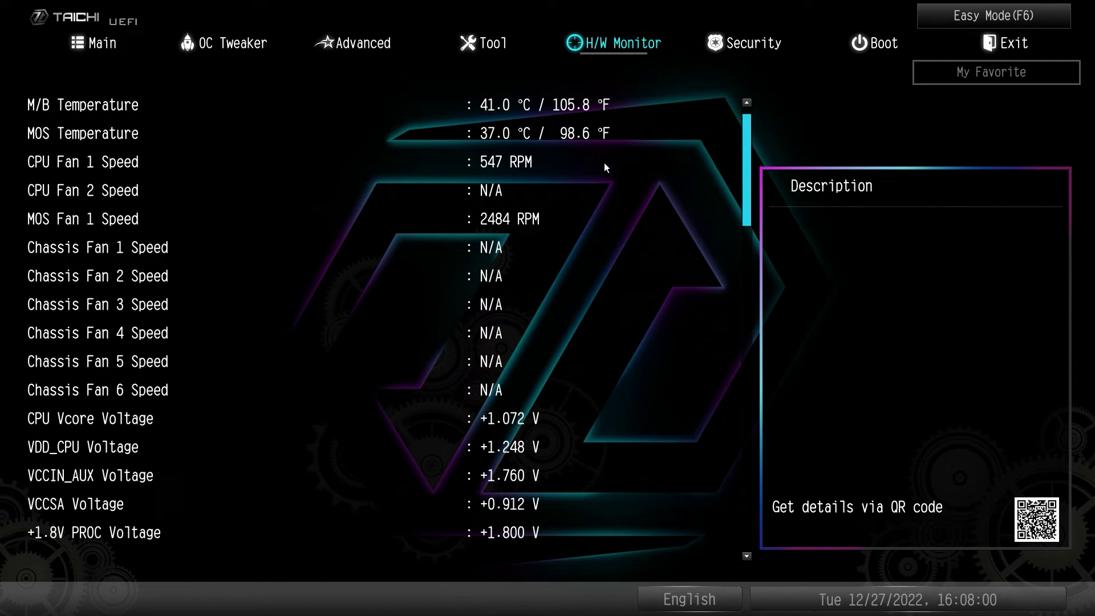
pyautogui.scroll(-13, 605, 163)
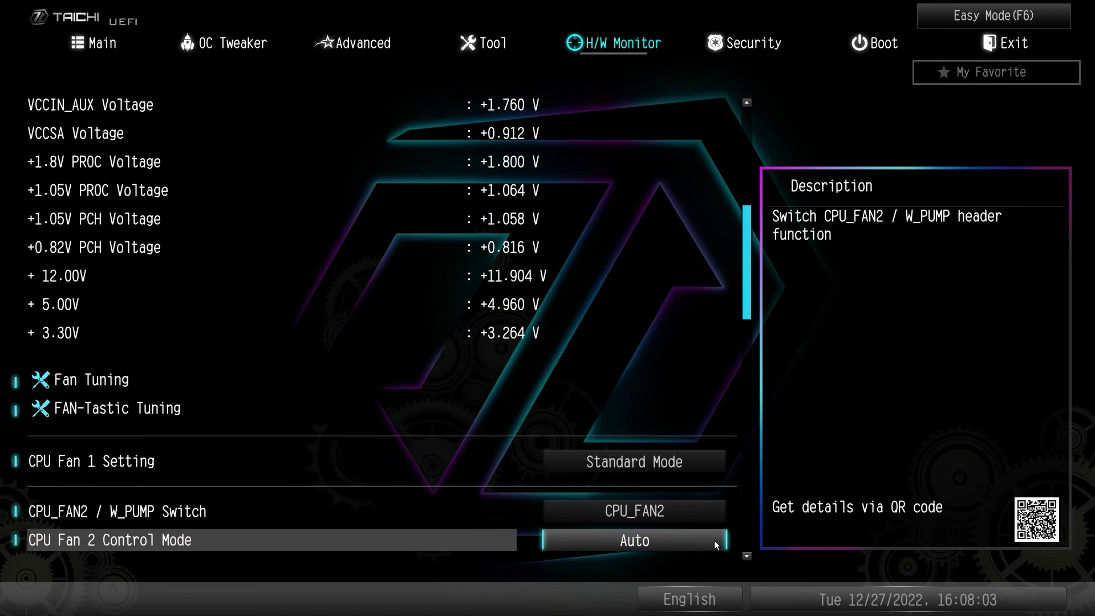
pyautogui.scroll(-7, 714, 540)
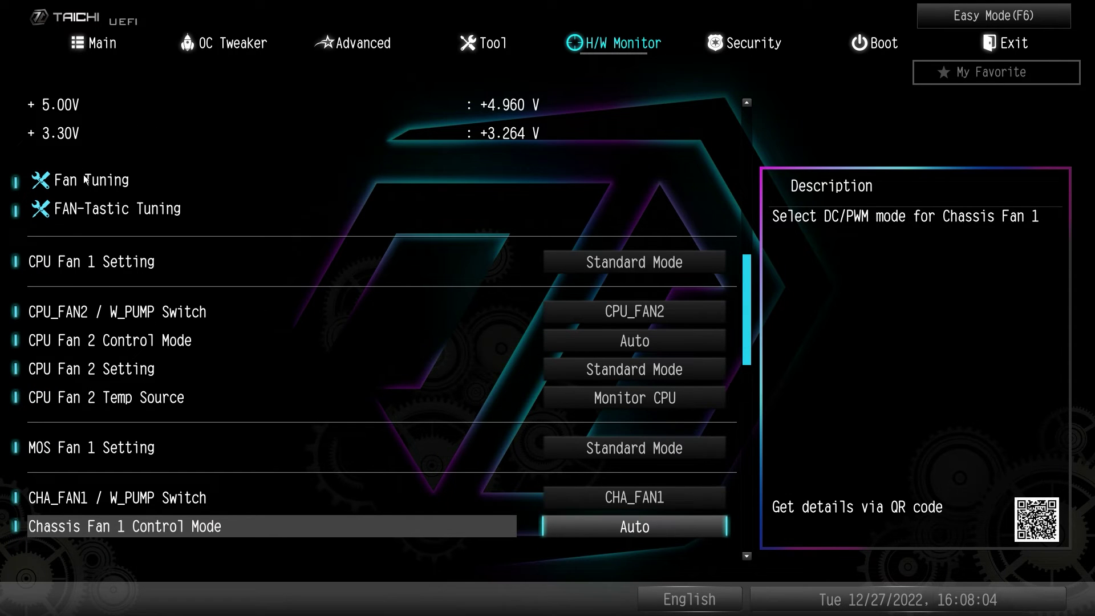
# Step: Check the FAN-Tastic Tuning screen and the fan settings, then view the Security page
pyautogui.click(128, 212)
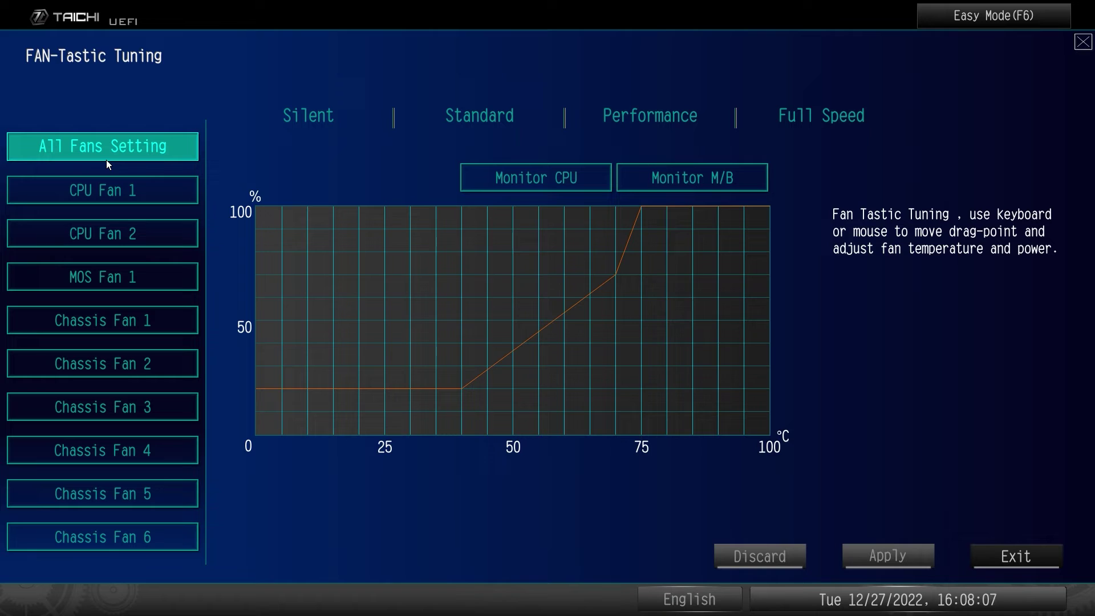
pyautogui.press('Escape')
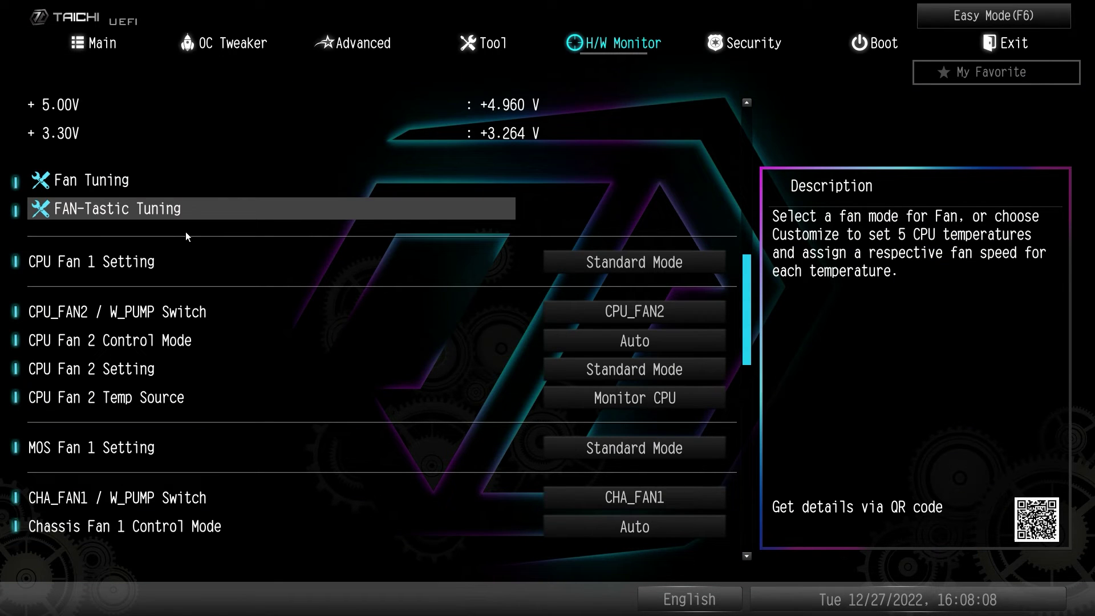
pyautogui.scroll(-6, 713, 528)
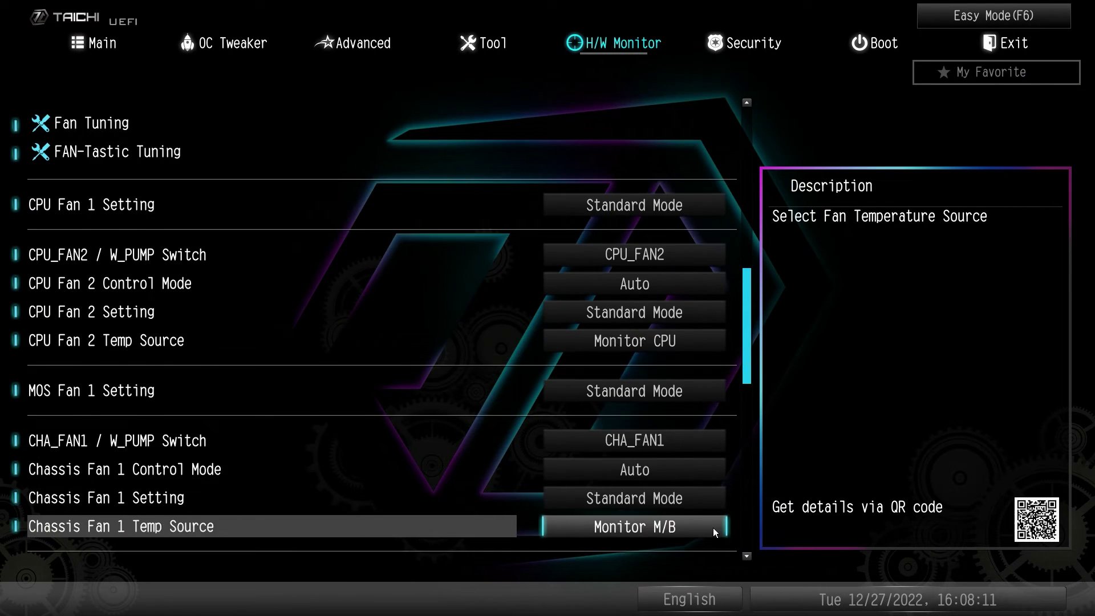
pyautogui.scroll(-16, 714, 539)
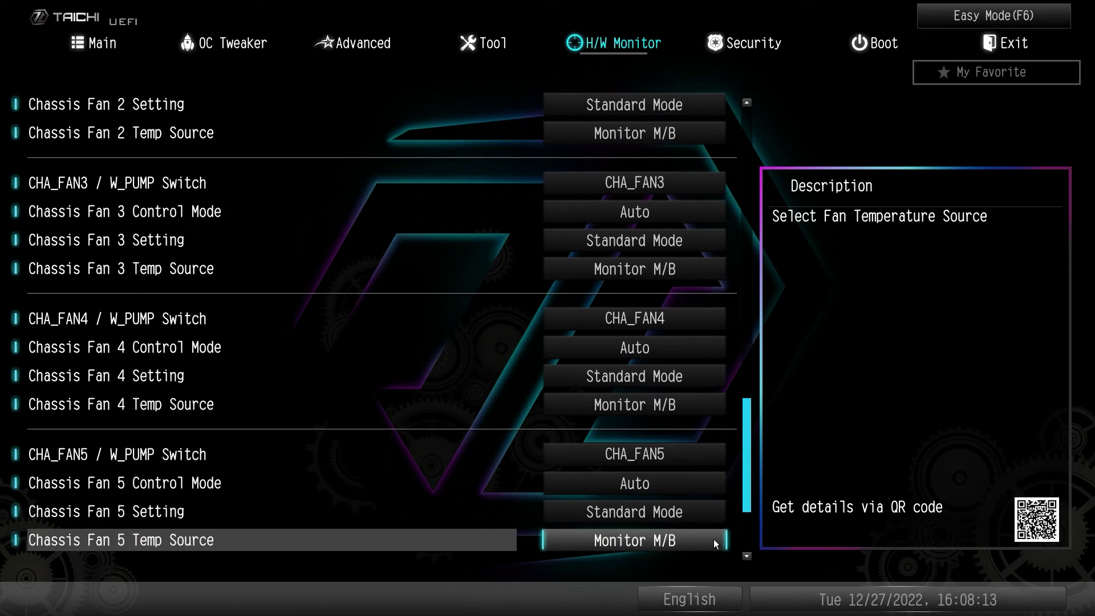
pyautogui.scroll(-1, 714, 540)
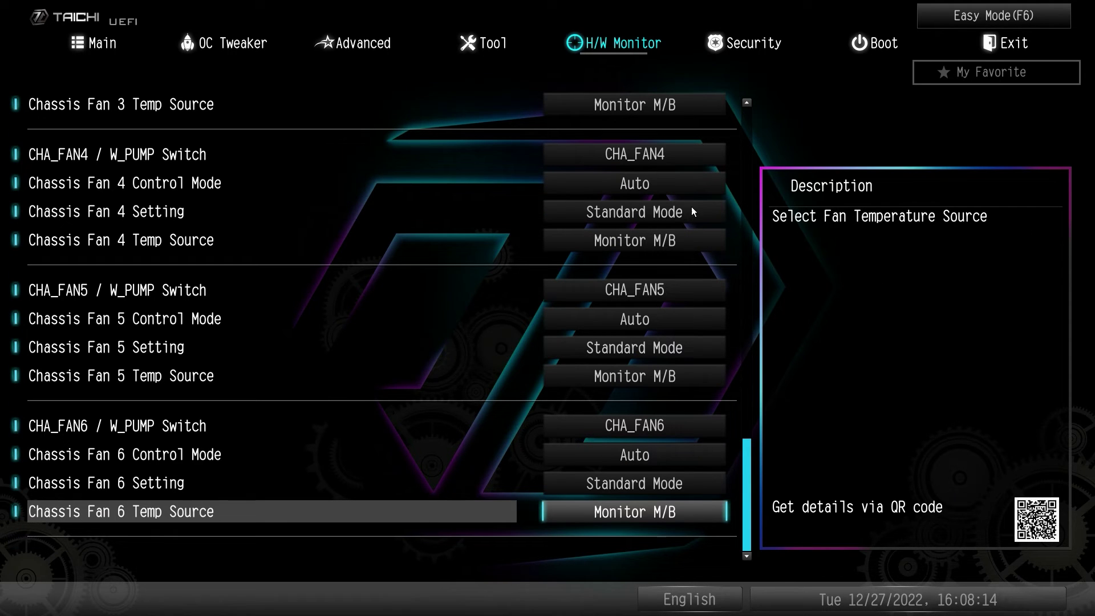
pyautogui.click(741, 42)
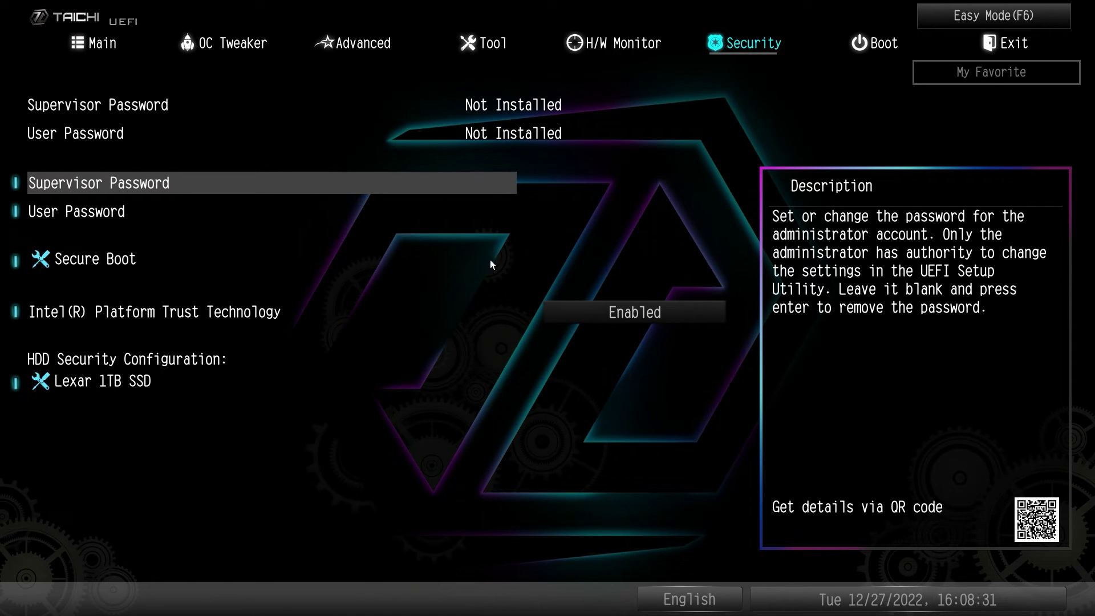
# Step: Review the boot priorities on the Boot page, then view the Exit page's save options
pyautogui.click(874, 43)
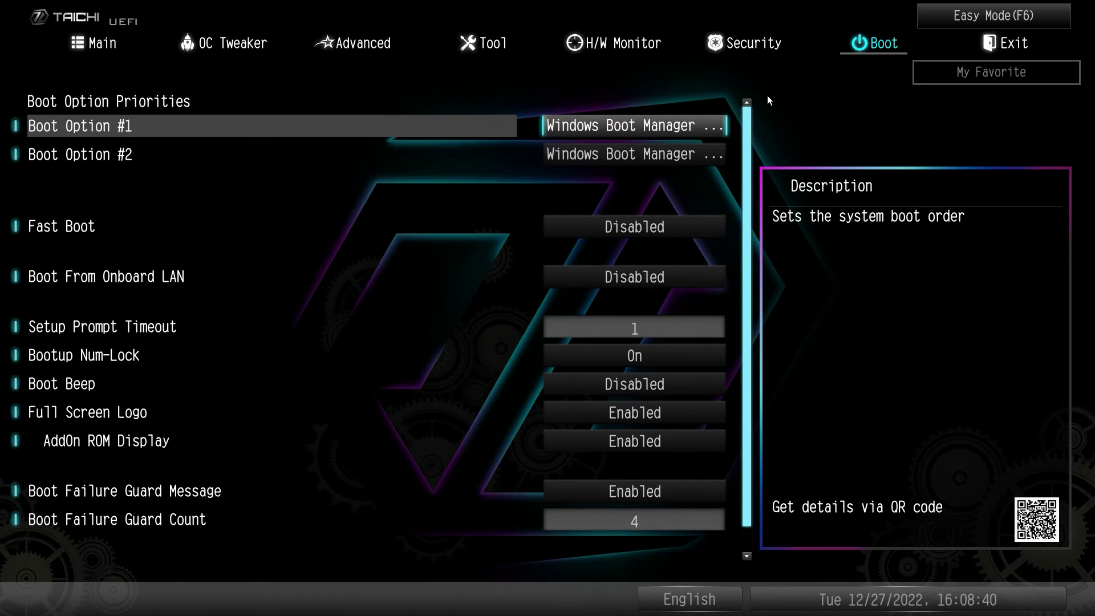
pyautogui.click(992, 44)
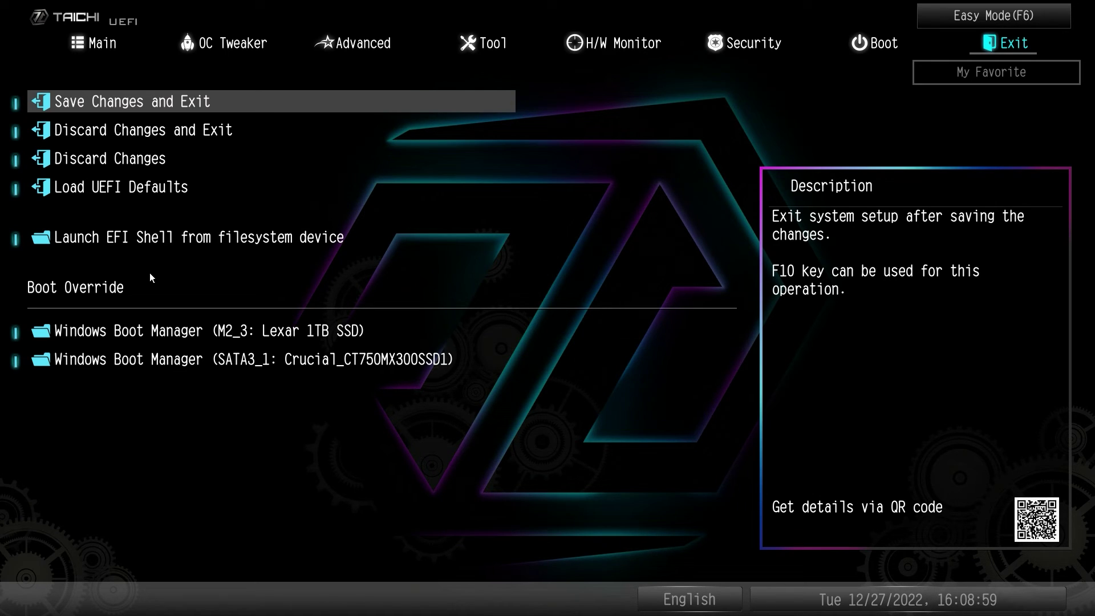
# Step: View the Main page summary, then return to the EZ Mode overview with F6
pyautogui.click(82, 39)
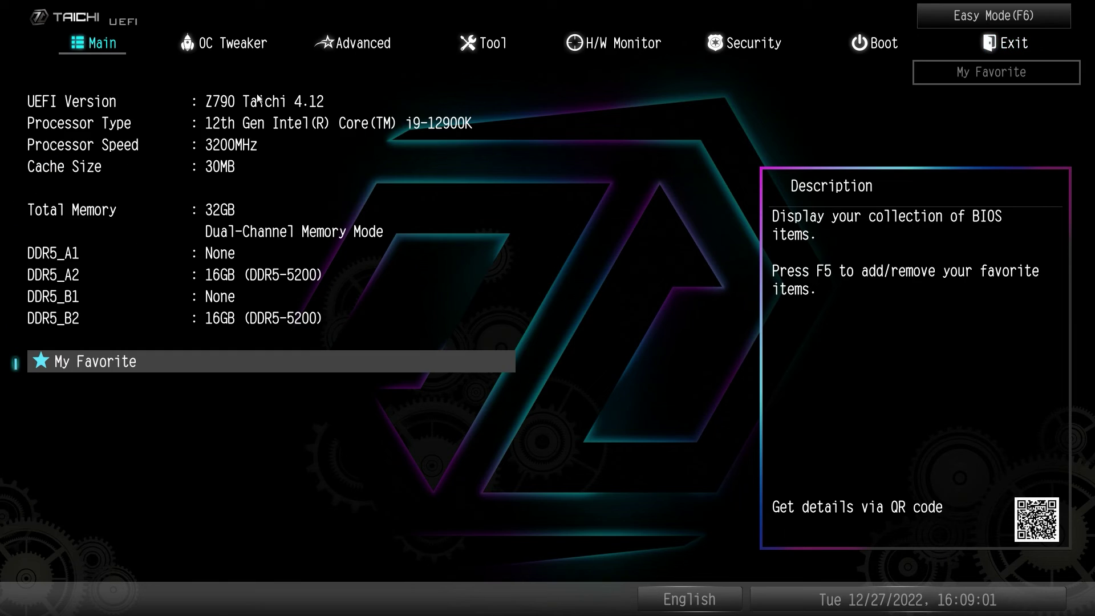
pyautogui.click(974, 17)
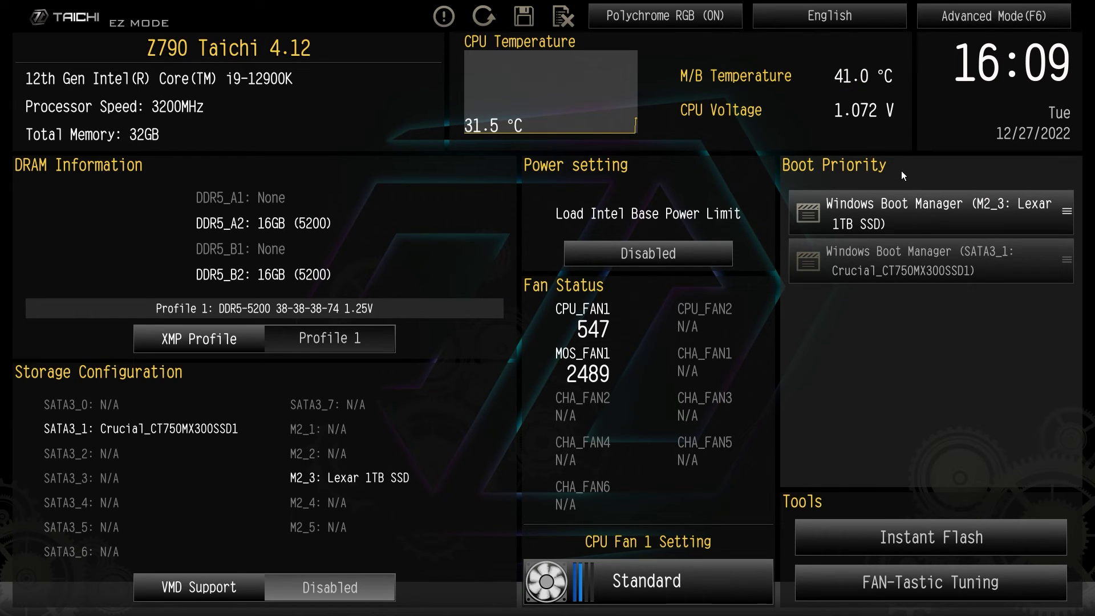